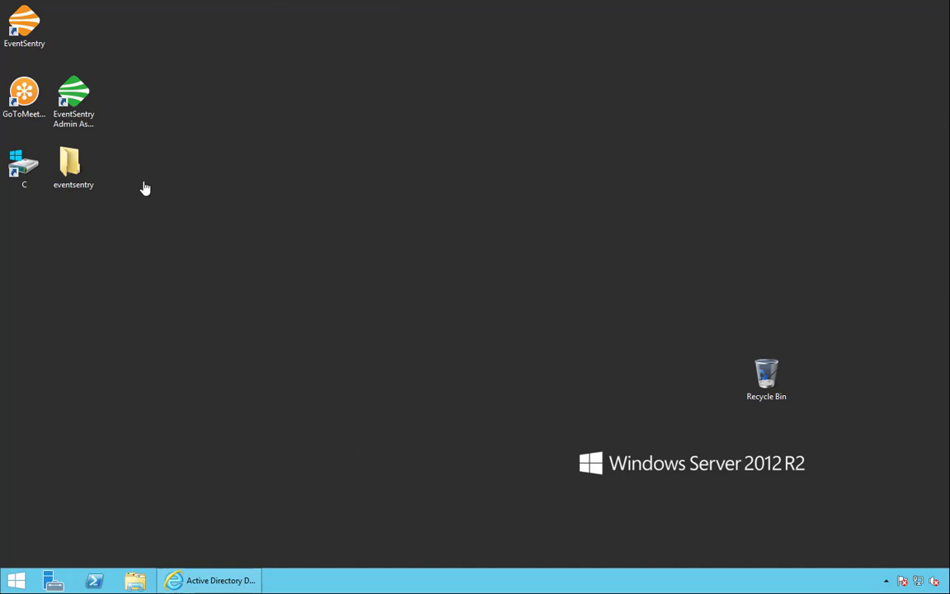
Launch the EventSentry console, review Tools > Options, then return to the Home tab
click(23, 37)
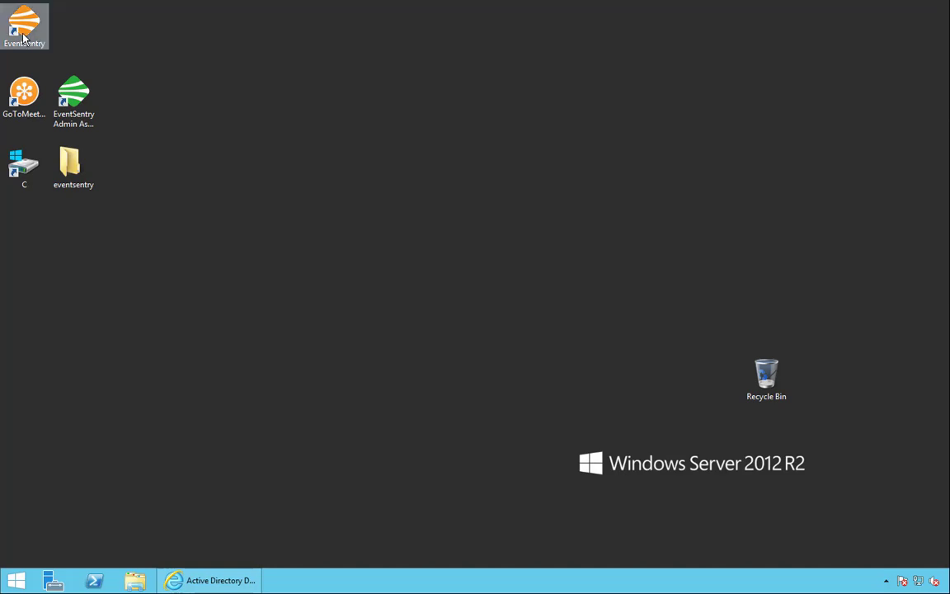
double_click(23, 38)
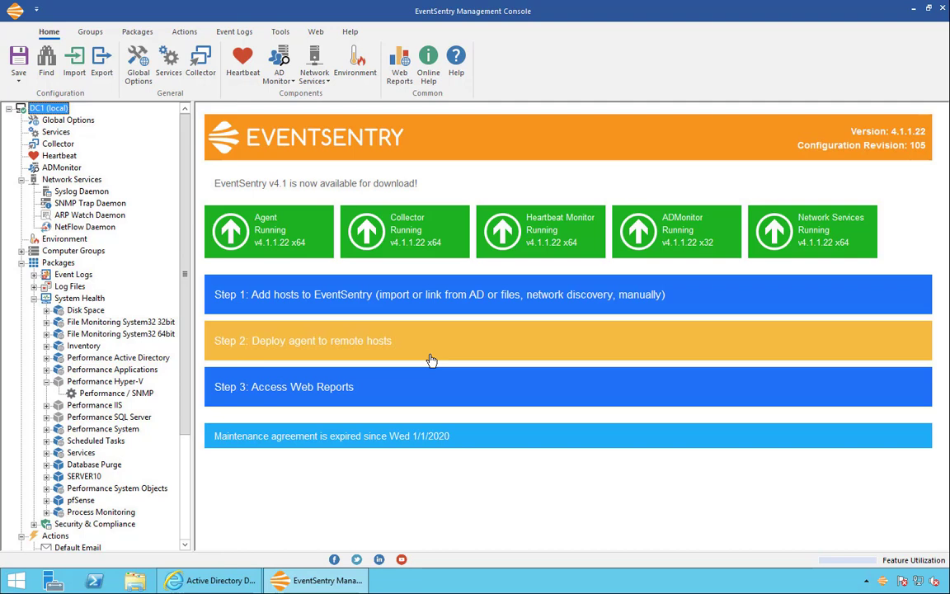
click(280, 32)
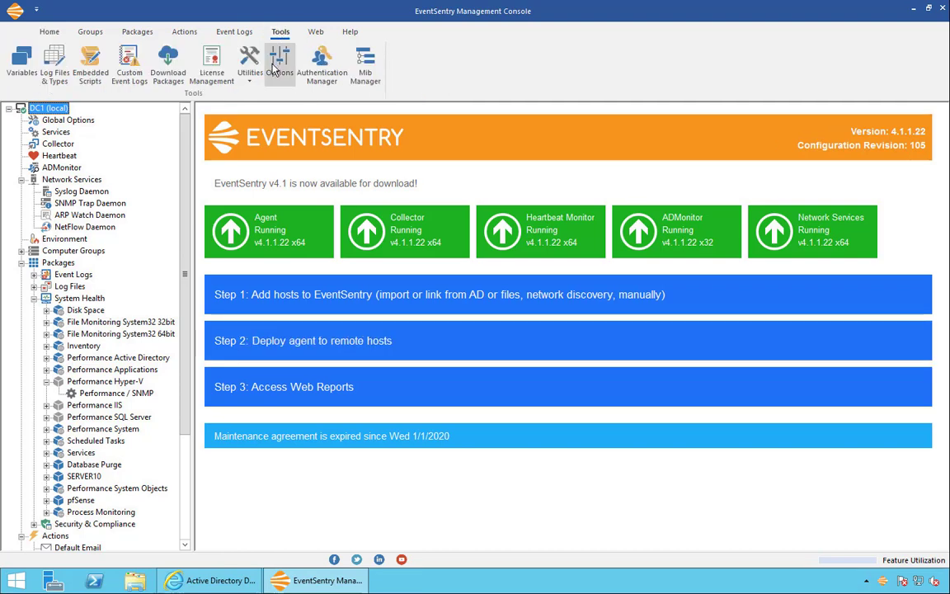
click(279, 72)
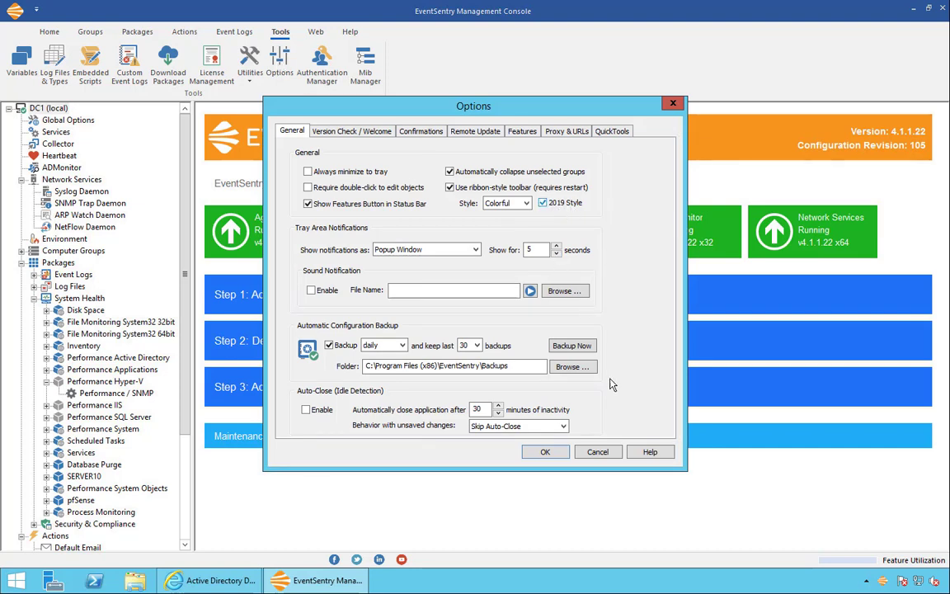
click(597, 452)
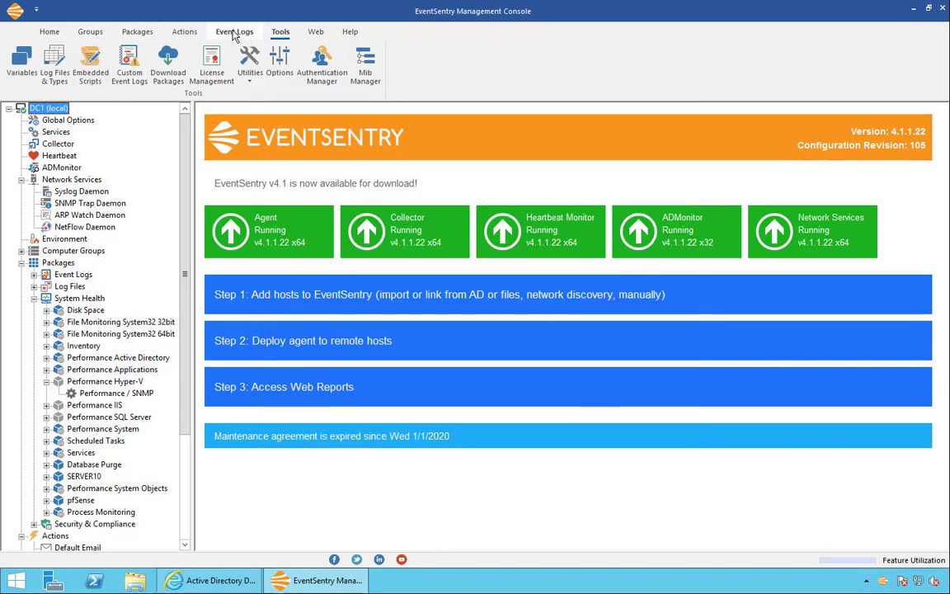
click(49, 33)
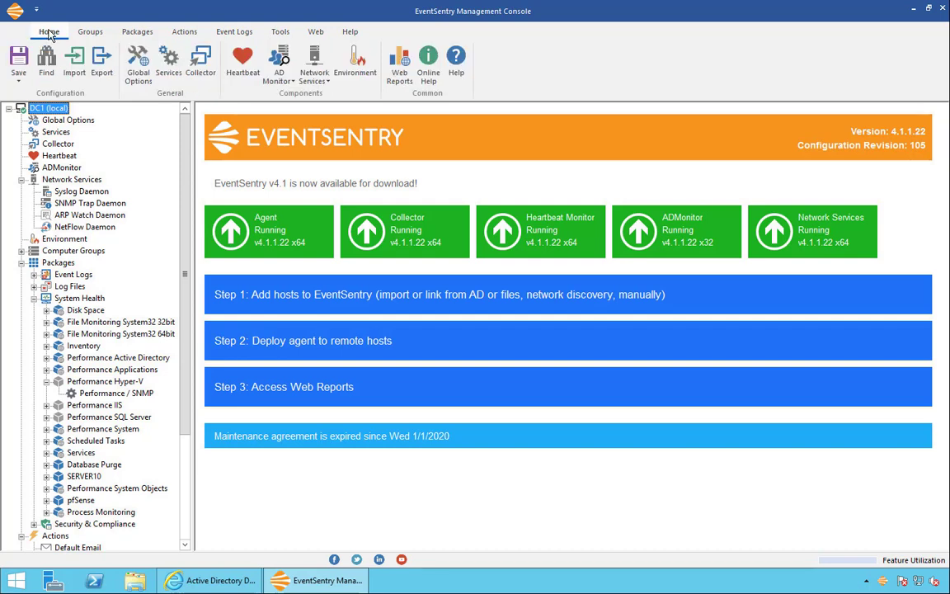
Select Collector in the tree, then show the Heartbeat monitor settings
click(56, 145)
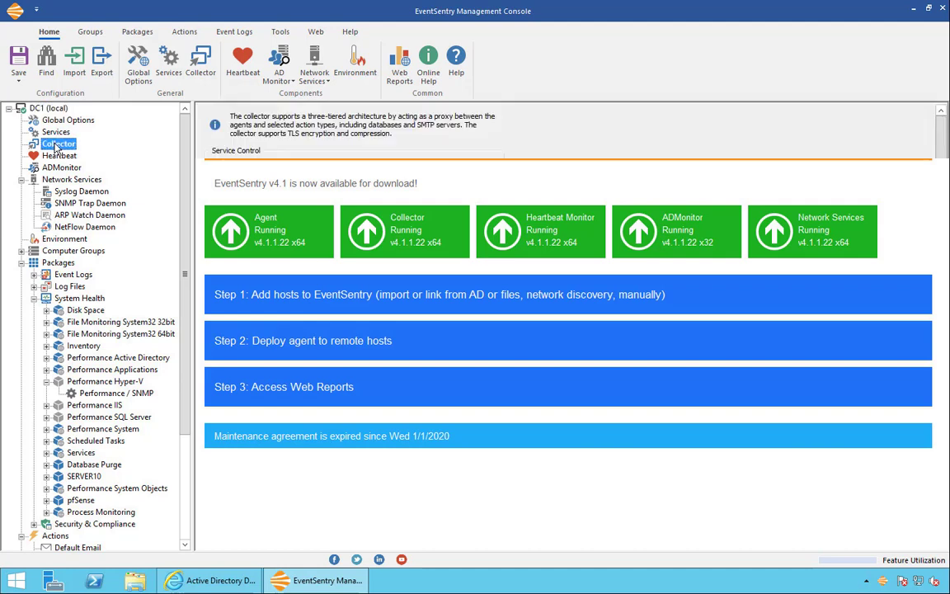
click(58, 156)
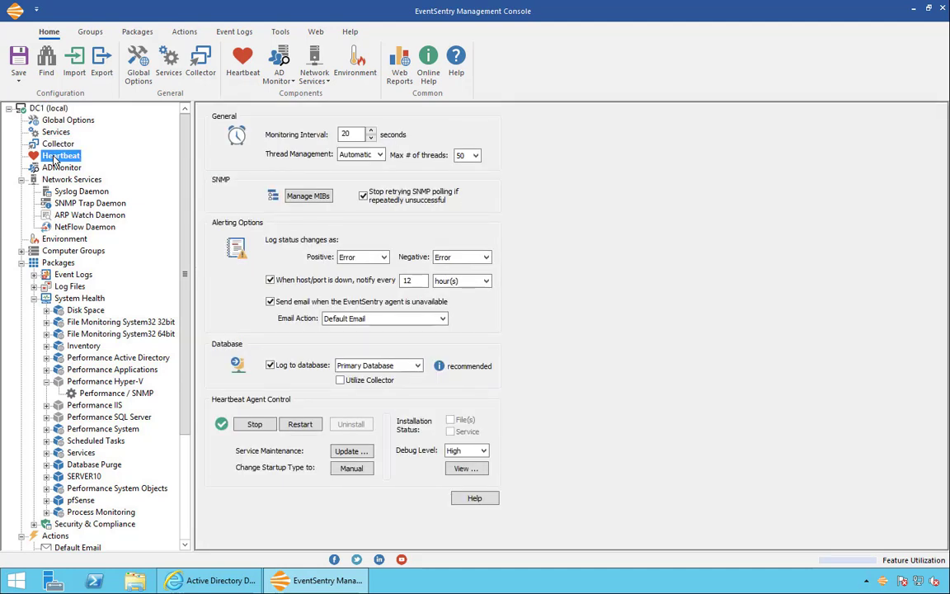
mouse_move(362, 196)
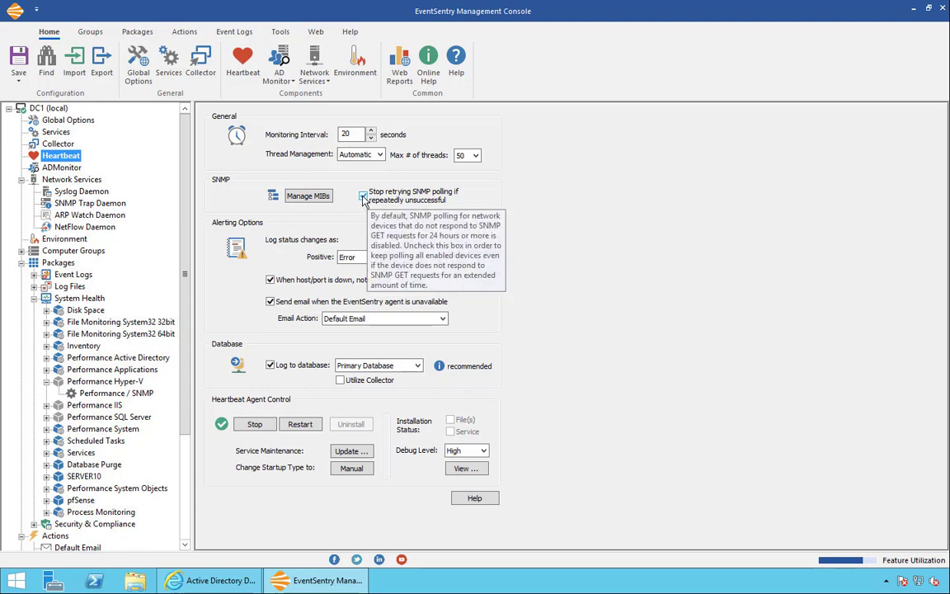
Uncheck 'Stop retrying SNMP polling if repeatedly unsuccessful' and view the Computer Groups overview
click(364, 198)
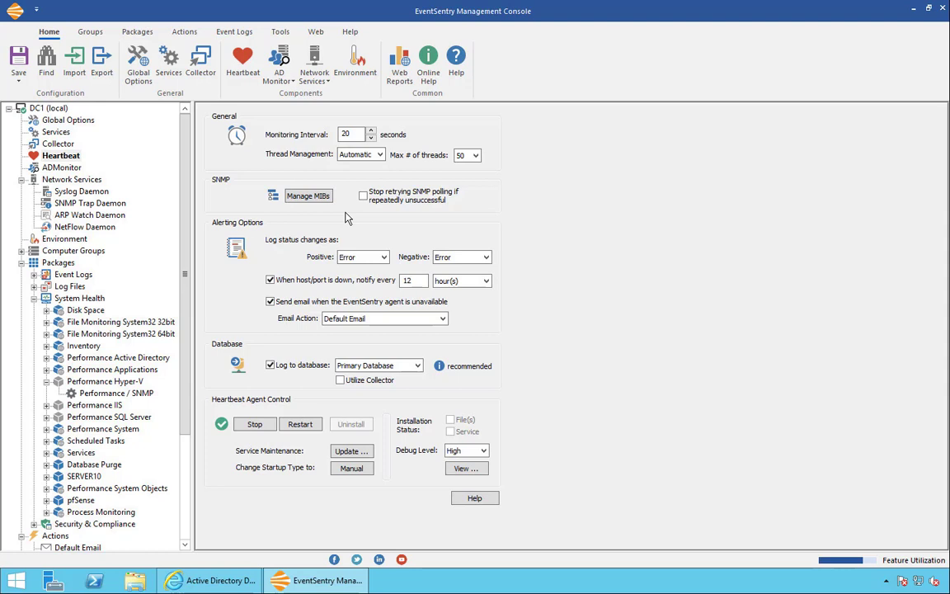
click(34, 298)
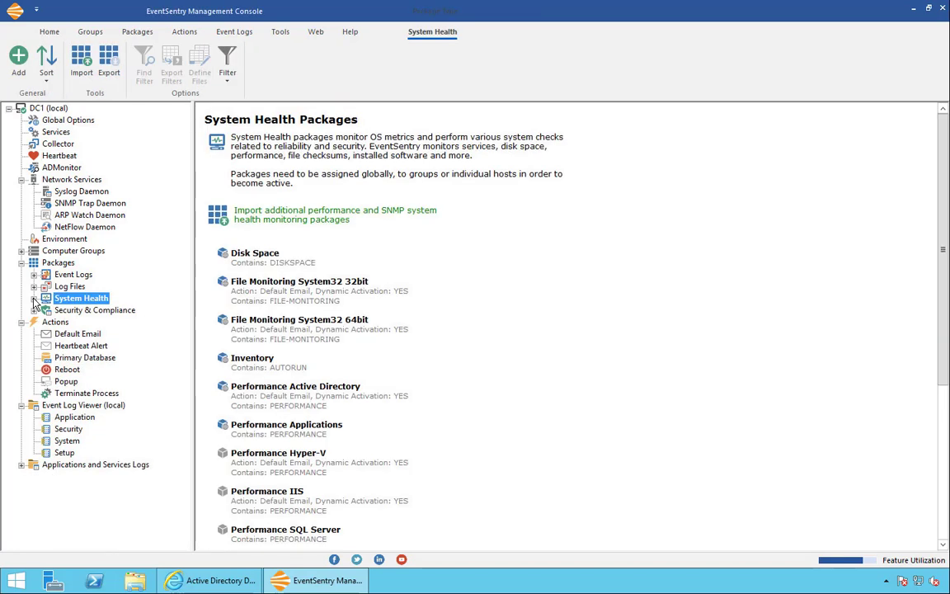
click(25, 252)
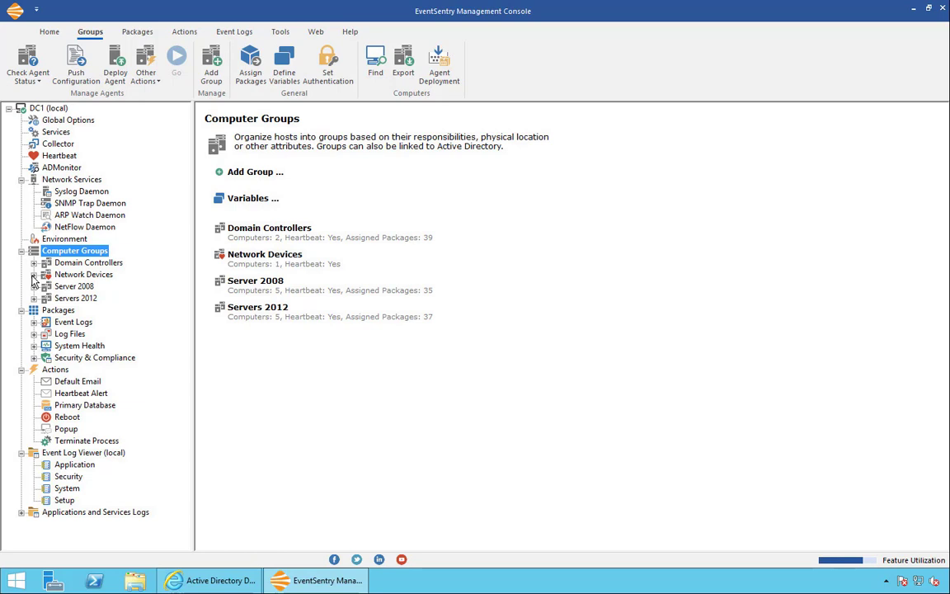
Select FIREWALL under Network Devices and toggle its SNMP off and back on
click(53, 277)
click(69, 287)
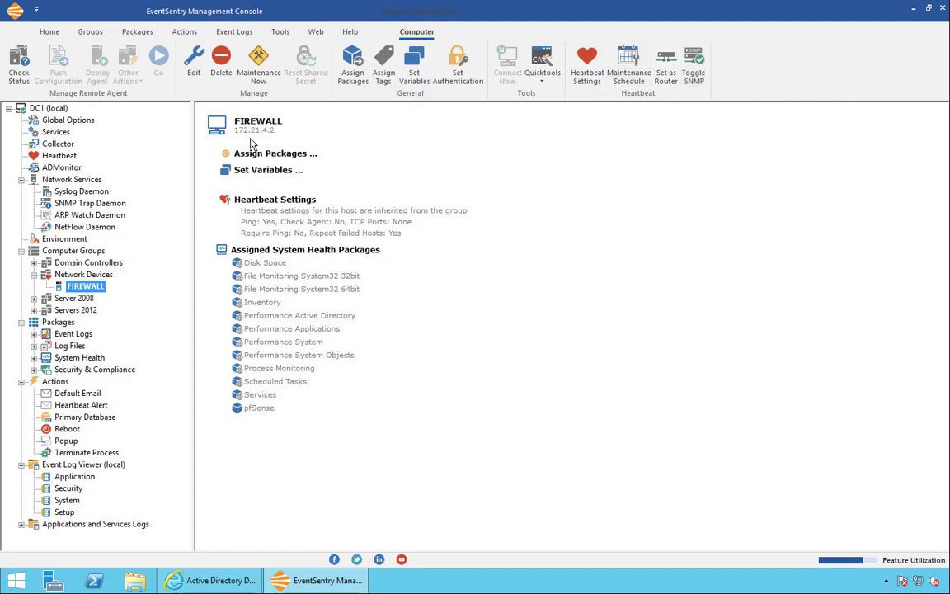
click(693, 68)
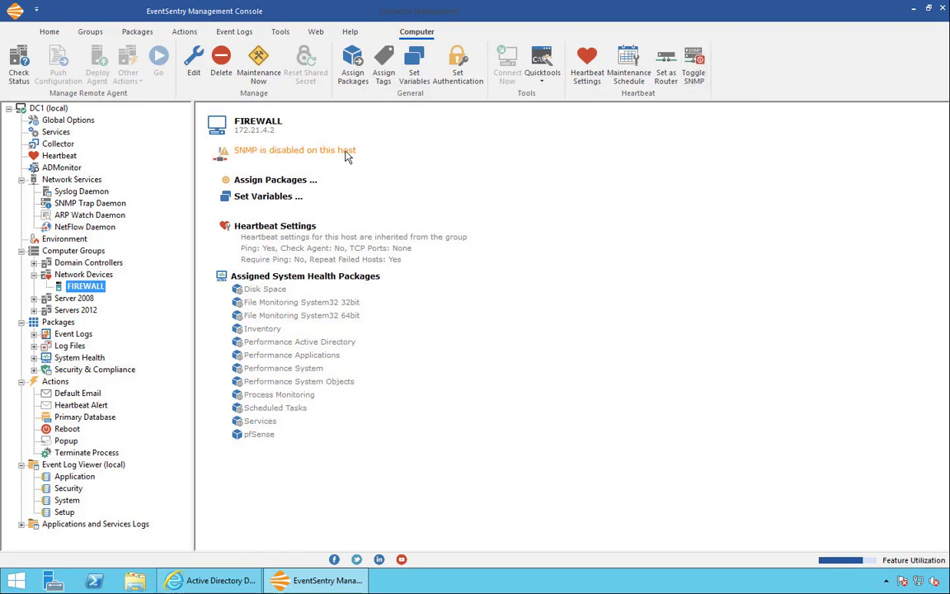
click(694, 67)
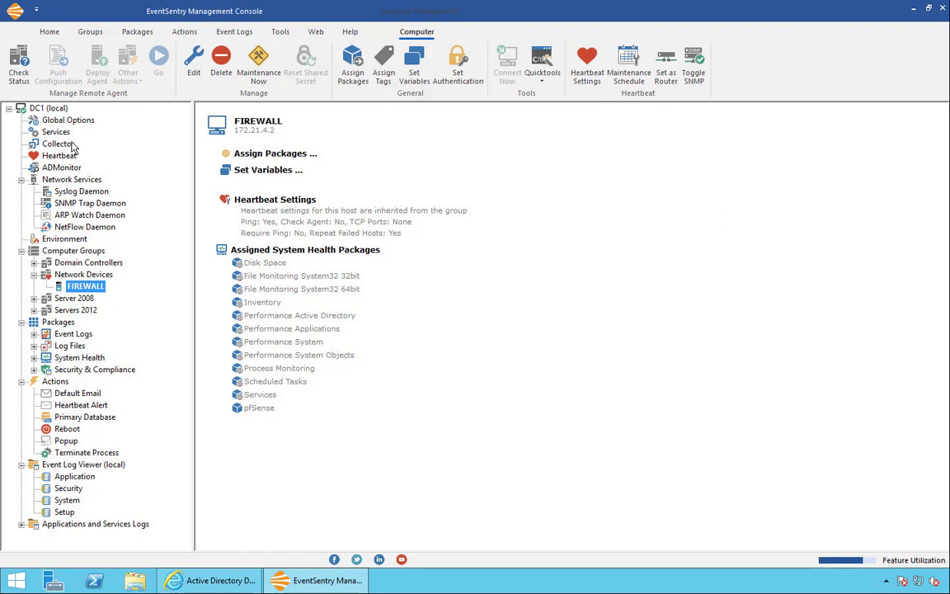
click(86, 227)
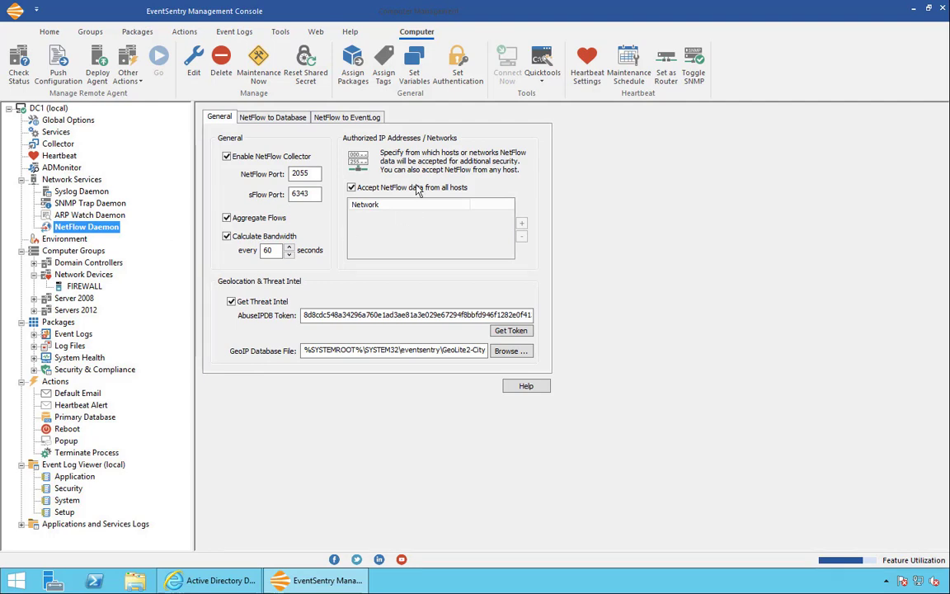
click(347, 118)
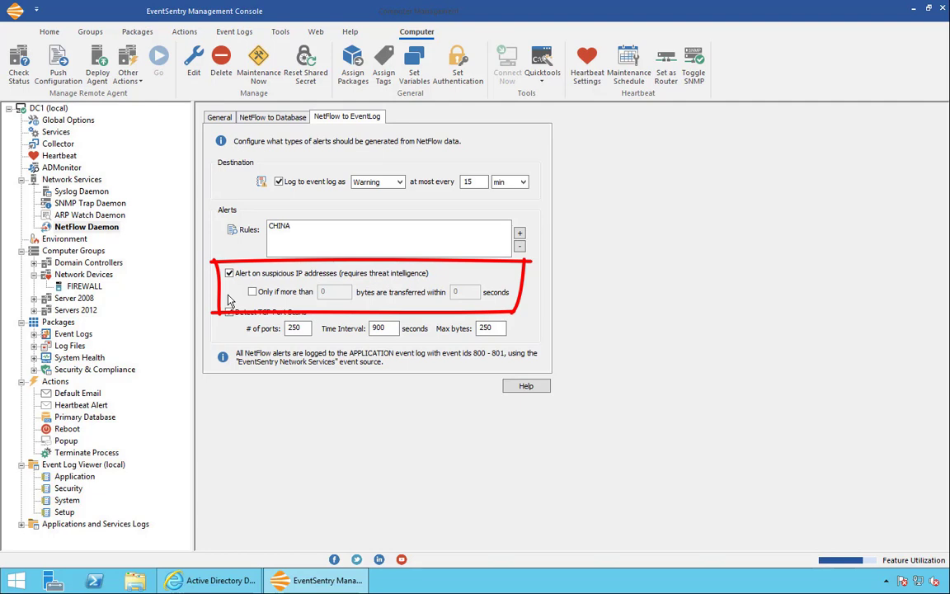
click(218, 118)
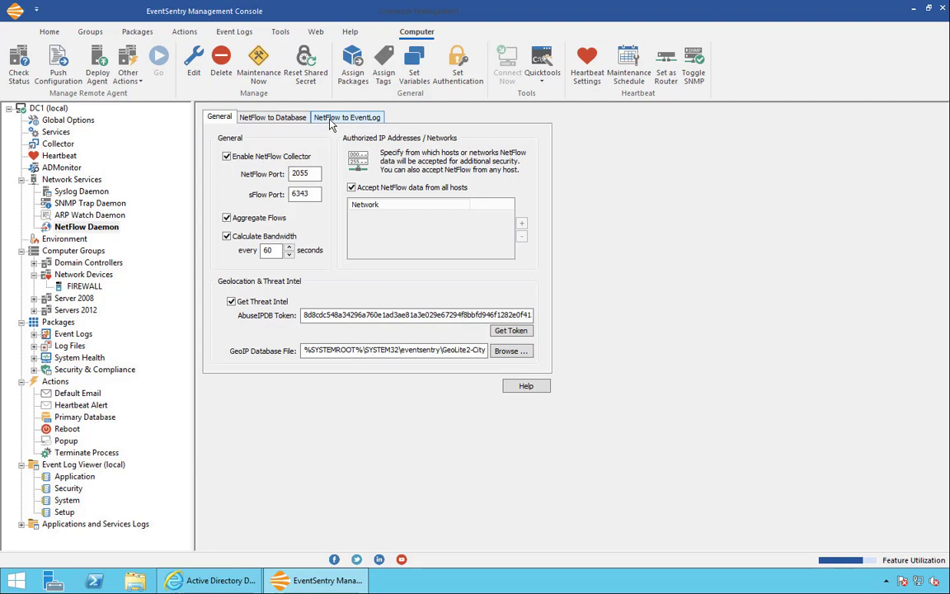
On the NetFlow to EventLog tab, enable the 'Only if more than … bytes transferred' condition
click(331, 122)
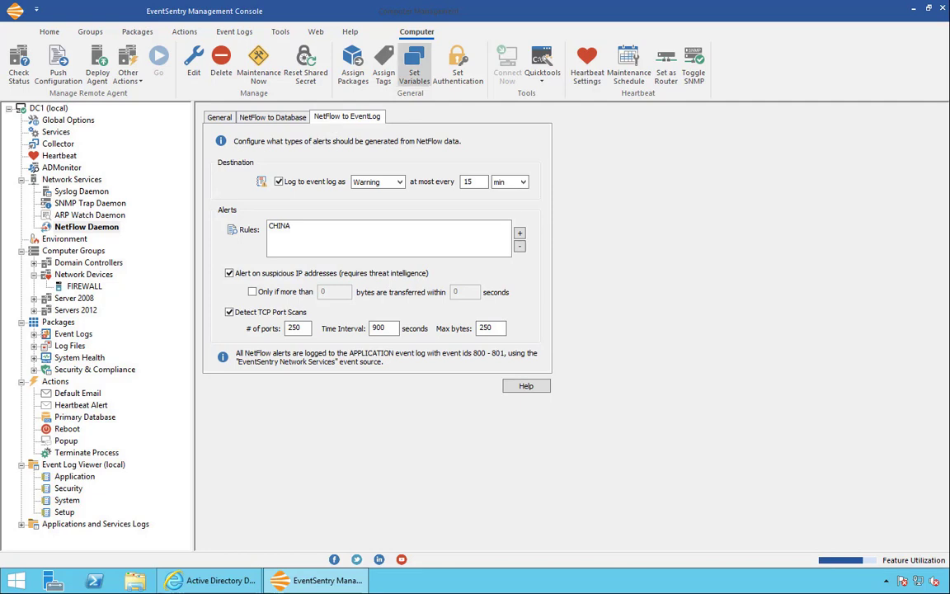
mouse_move(284, 292)
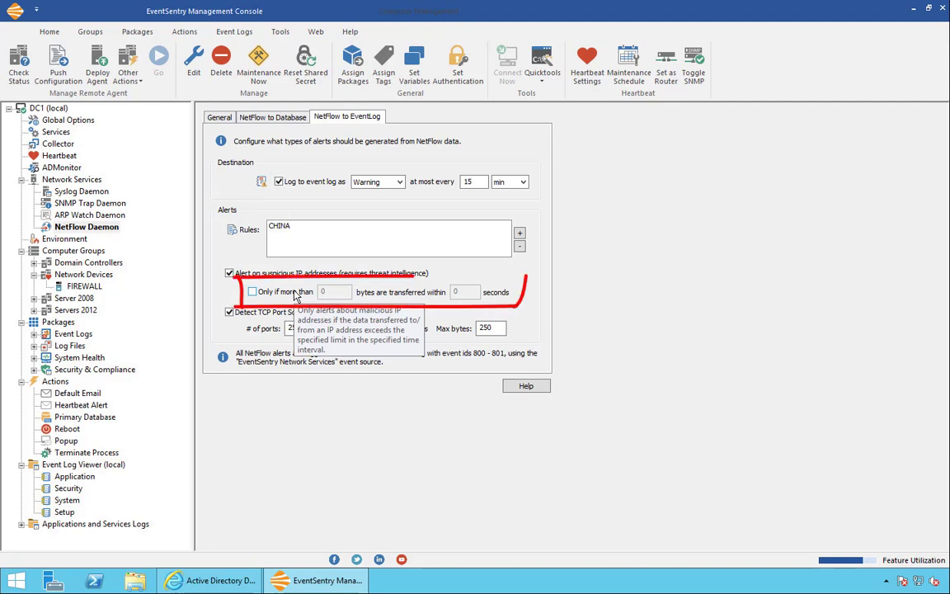
click(296, 296)
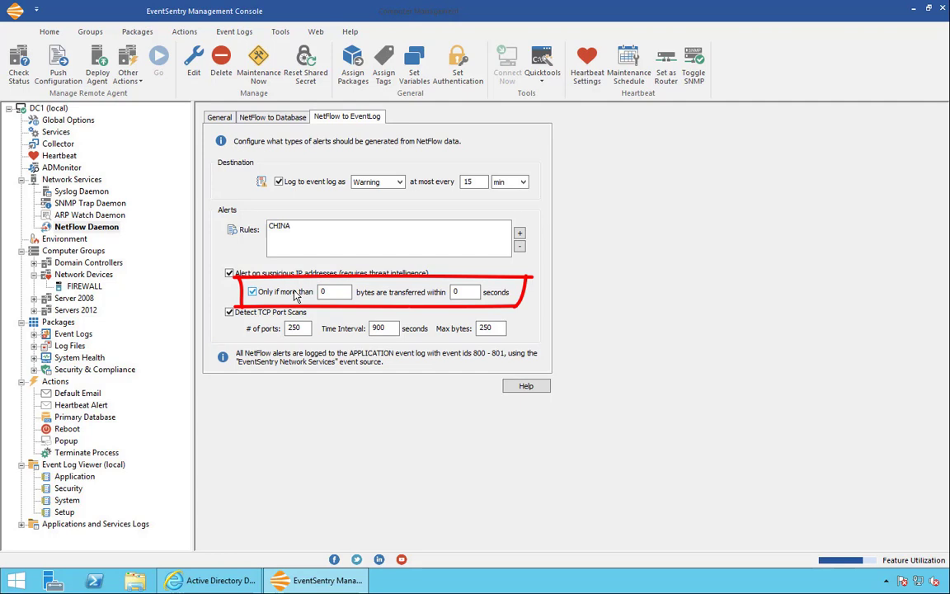
Set the suspicious-IP alert threshold to 100000 bytes within 3600 seconds
click(334, 292)
key(BackSpace)
text(10000)
text(0)
key(Tab)
text(3)
text(600)
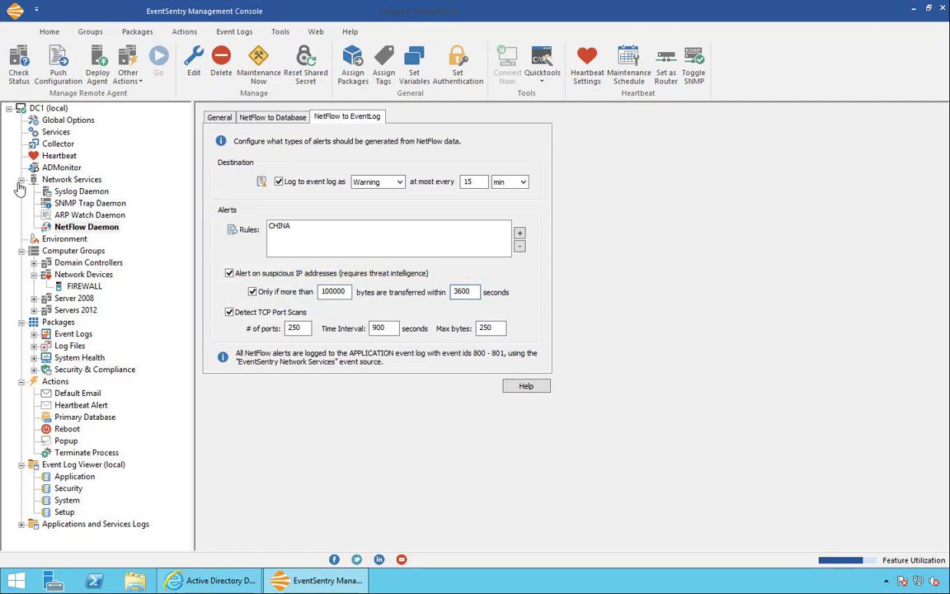
Collapse the open tree branches and show Performance Hyper-V's Performance / SNMP counter list
click(22, 250)
click(22, 180)
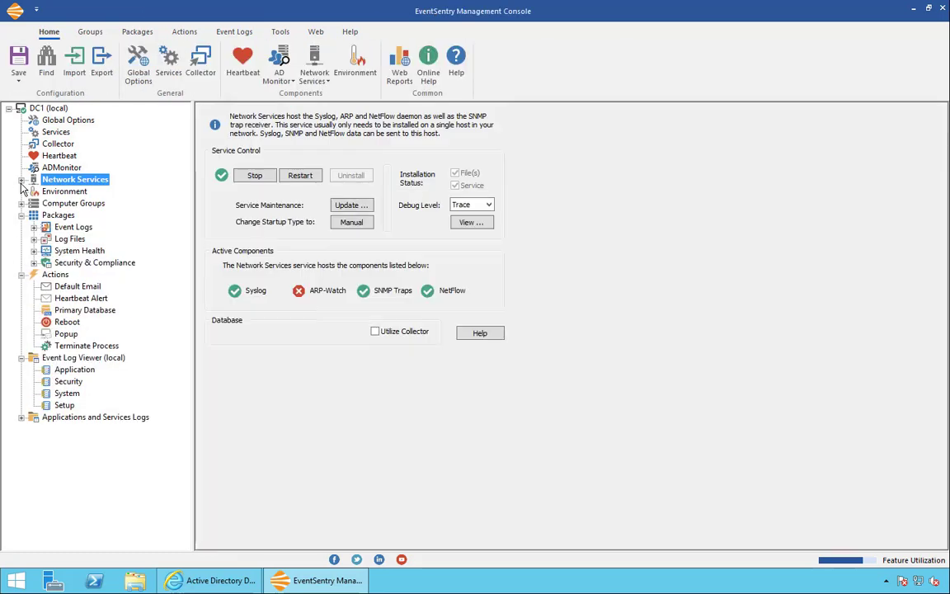
click(22, 274)
click(21, 286)
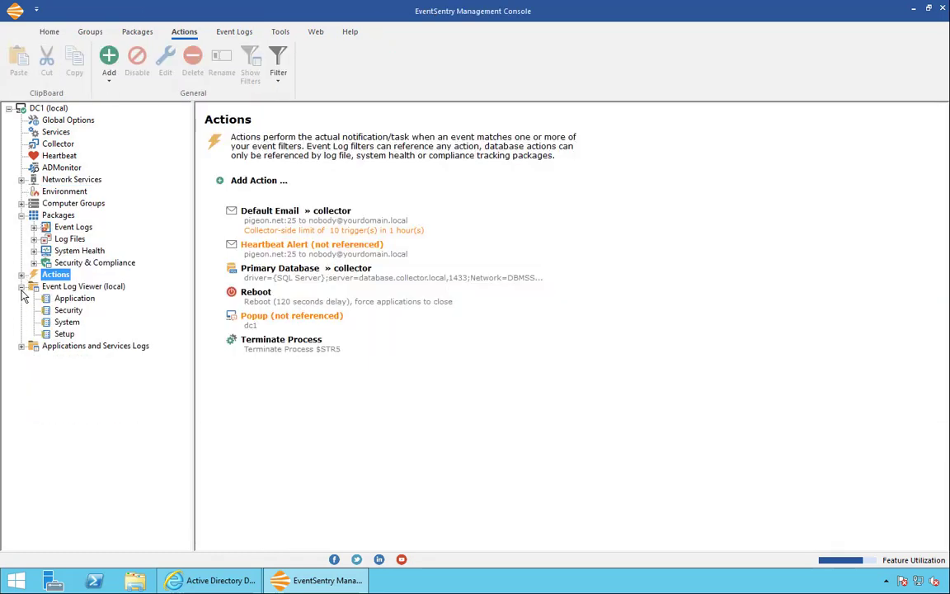
click(46, 249)
click(34, 250)
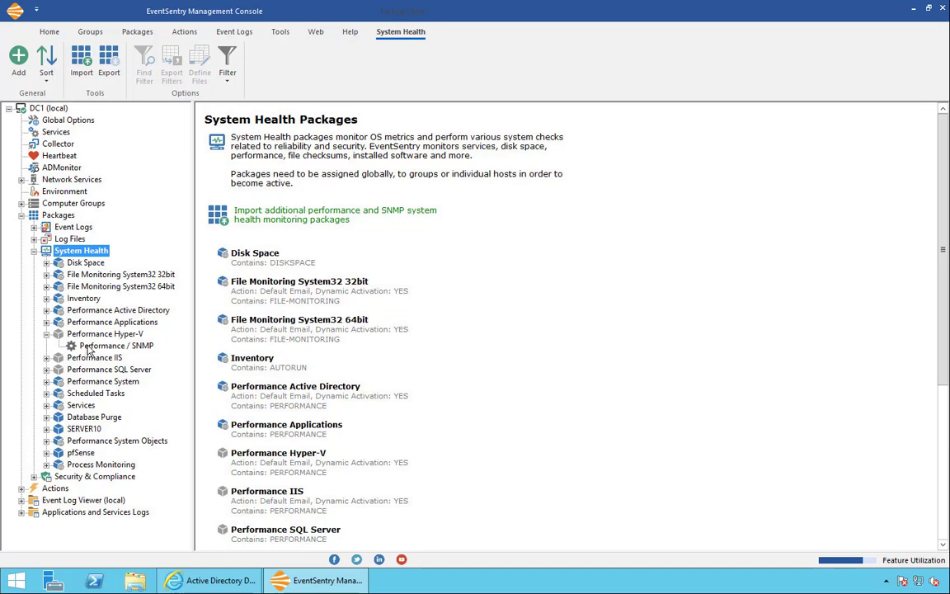
click(111, 346)
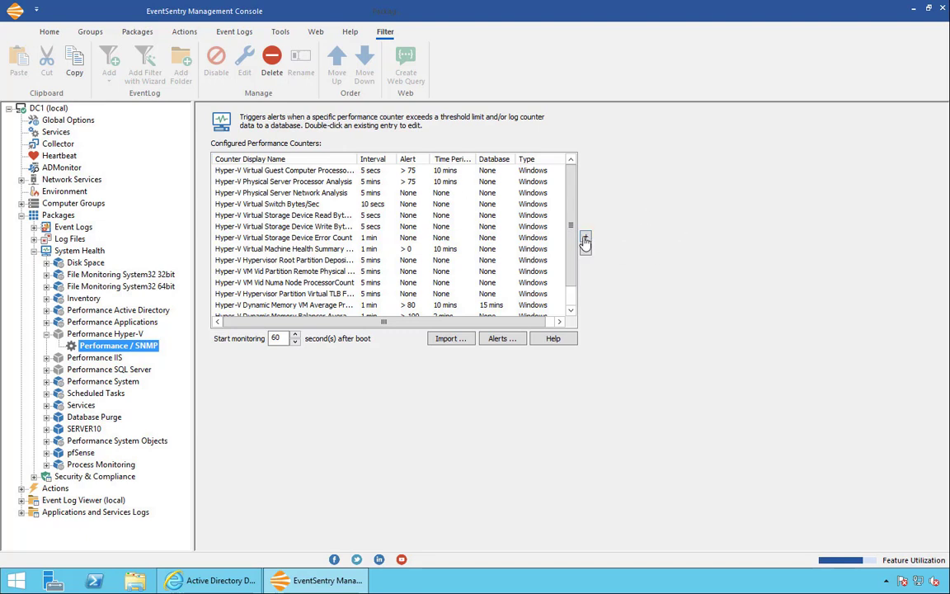
Add a new counter and list its types: Windows Counter, SNMP Counter, Executable
click(585, 240)
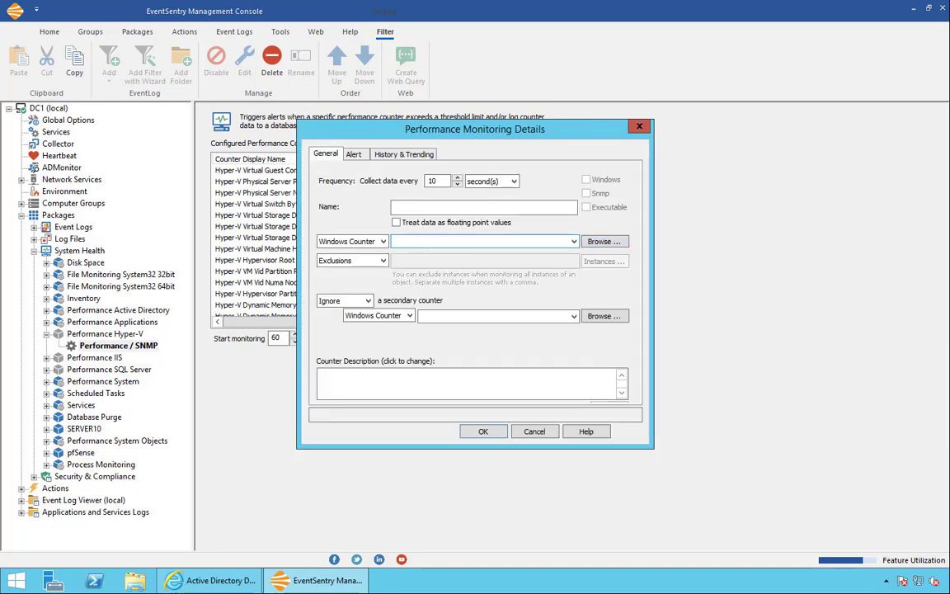
click(342, 241)
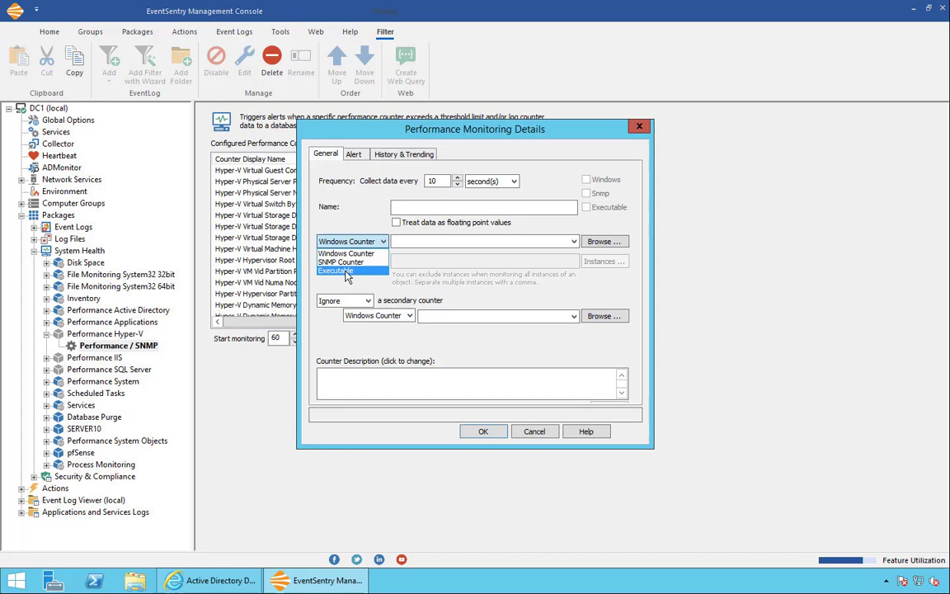
Cancel the new performance counter and collapse the Performance Hyper-V package
key(Escape)
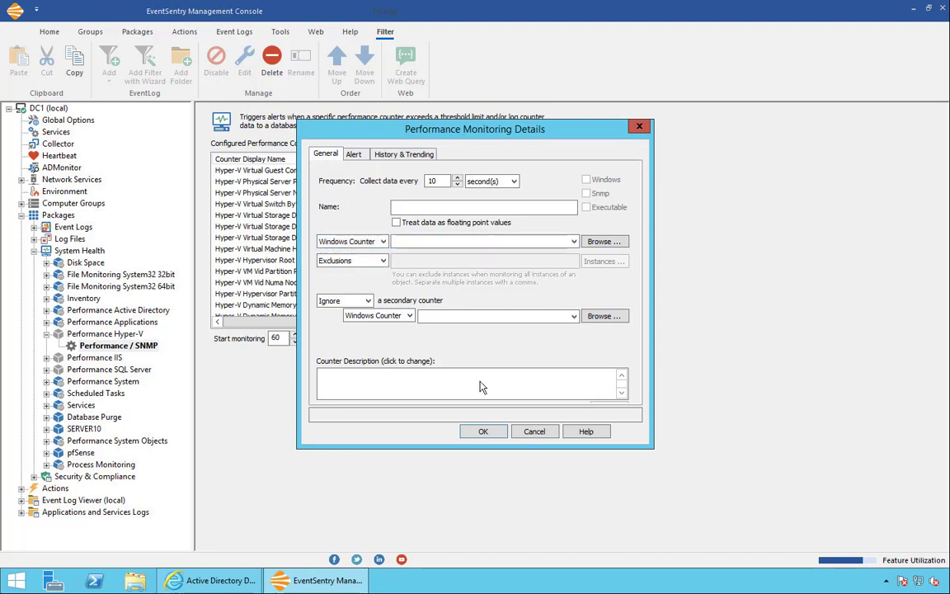
click(534, 431)
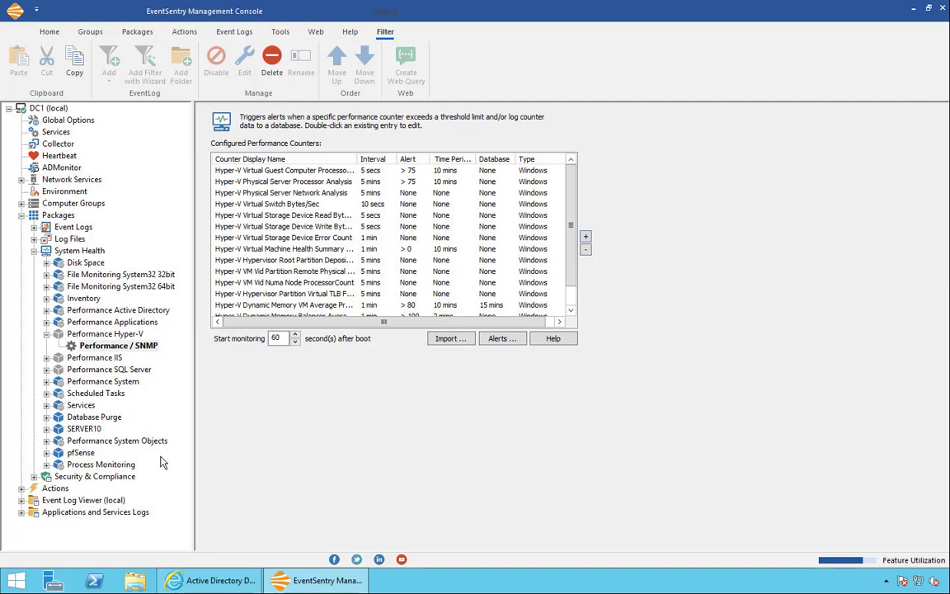
click(46, 334)
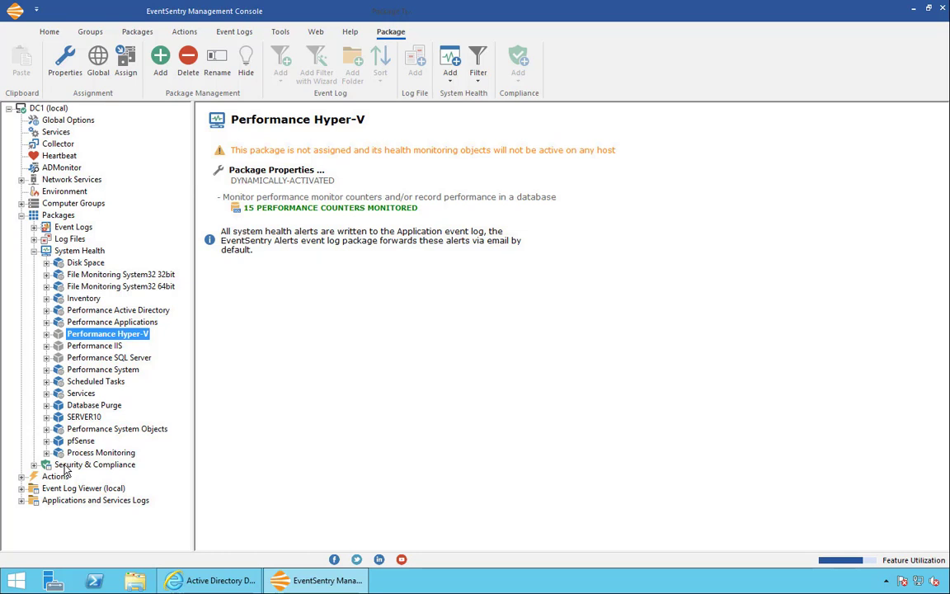
Show the Security & Compliance packages overview, expanding and collapsing its branch
click(66, 467)
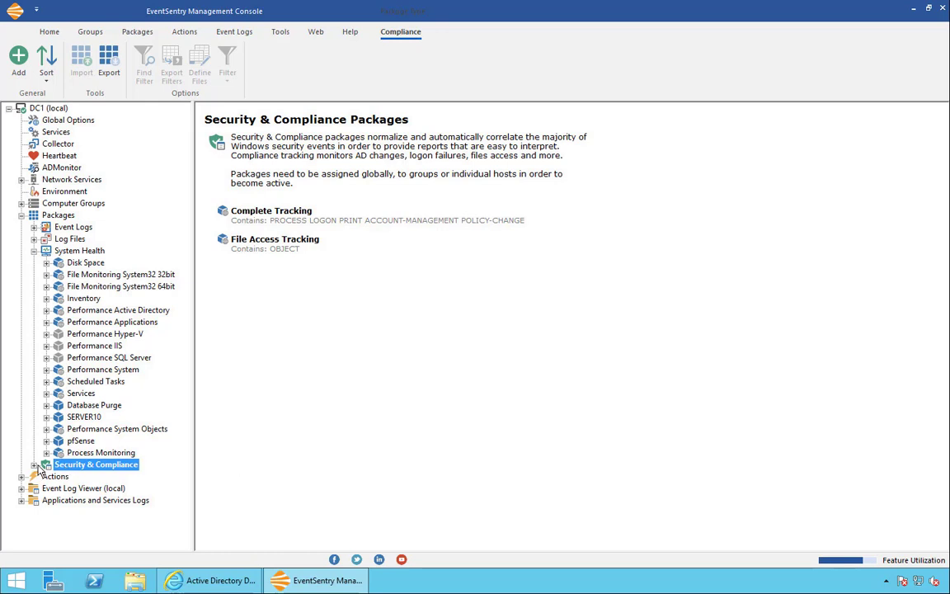
click(34, 464)
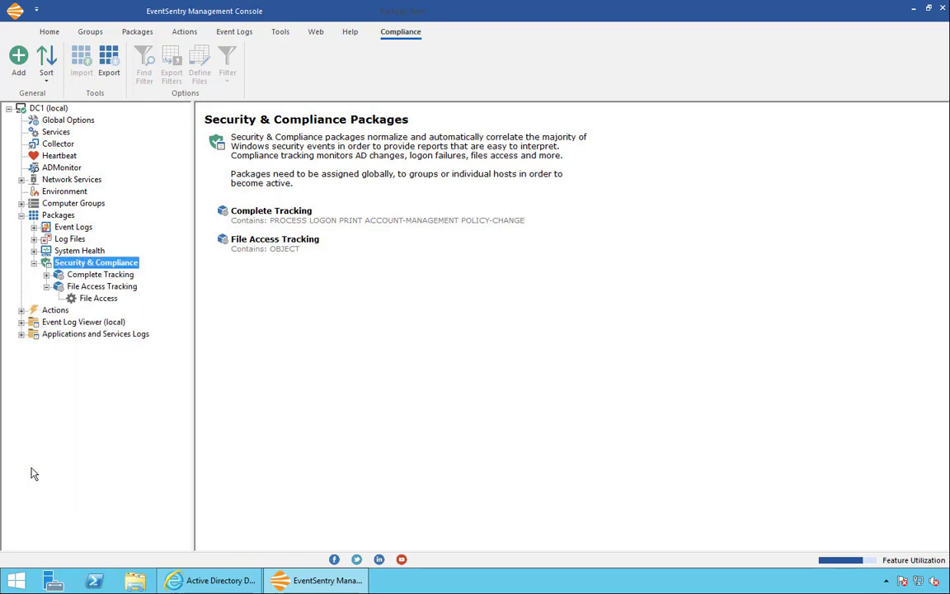
click(34, 263)
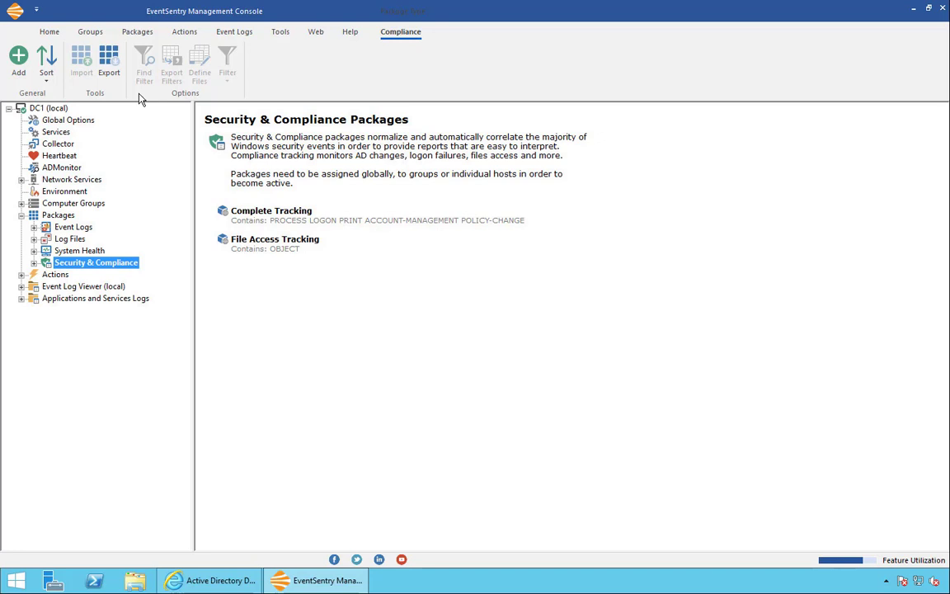
mouse_move(211, 581)
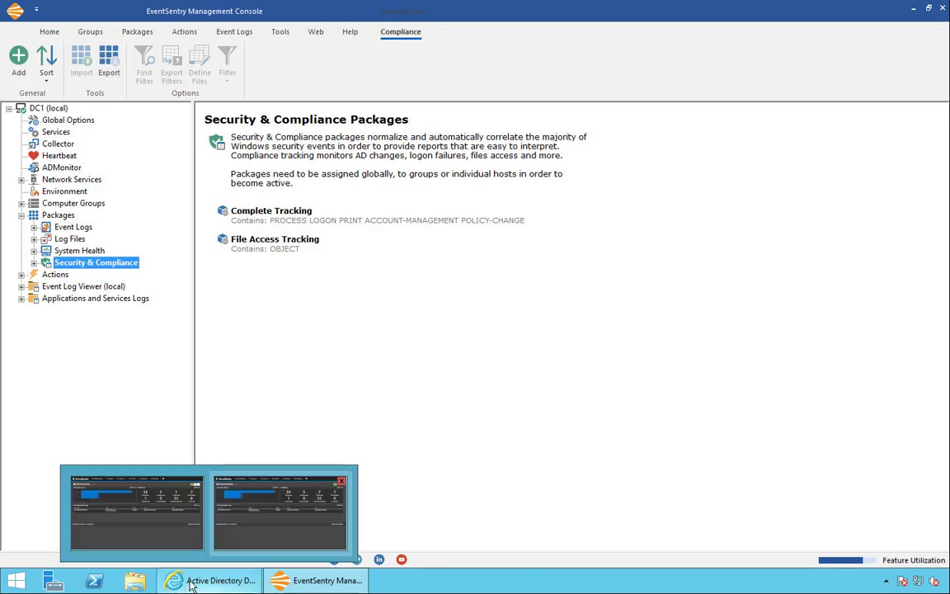
In Internet Explorer, close the extra tab and open Jobs from the Health > Reports menus
click(190, 584)
key(ctrl+w)
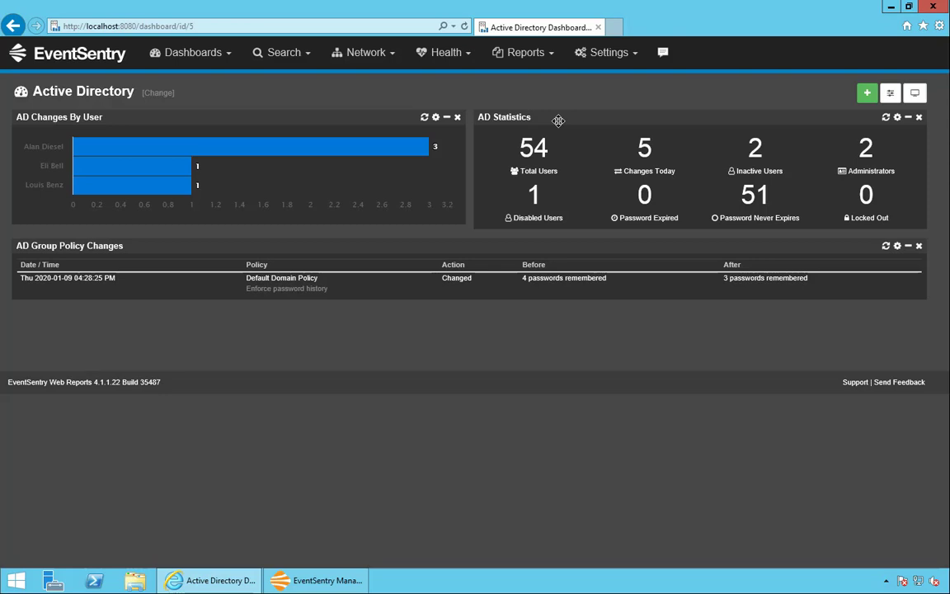
click(469, 56)
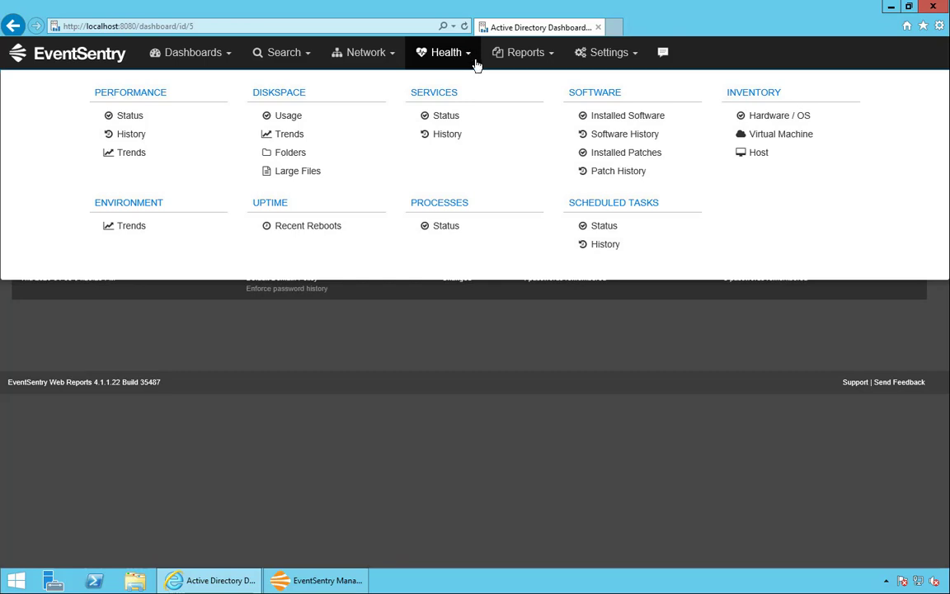
click(537, 58)
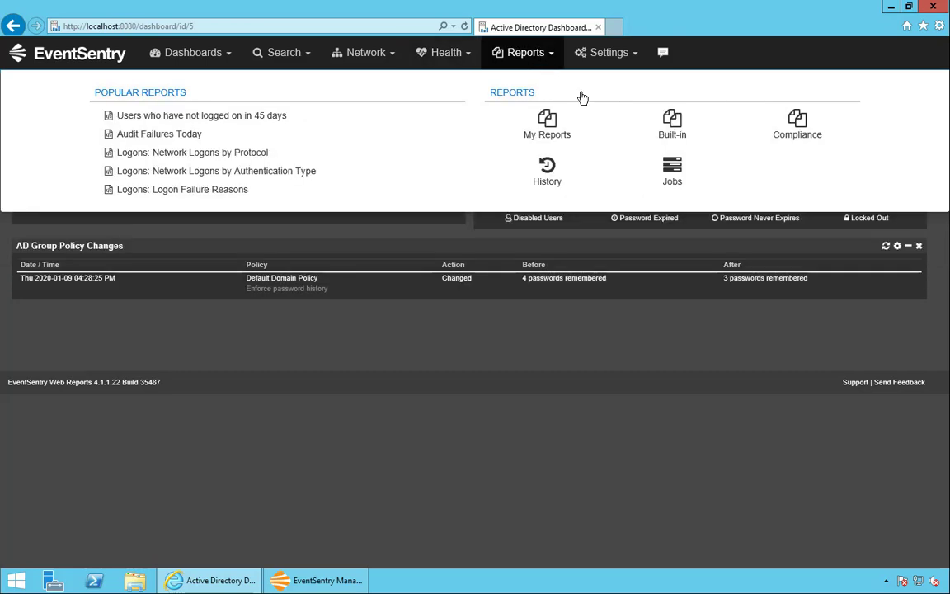
click(672, 173)
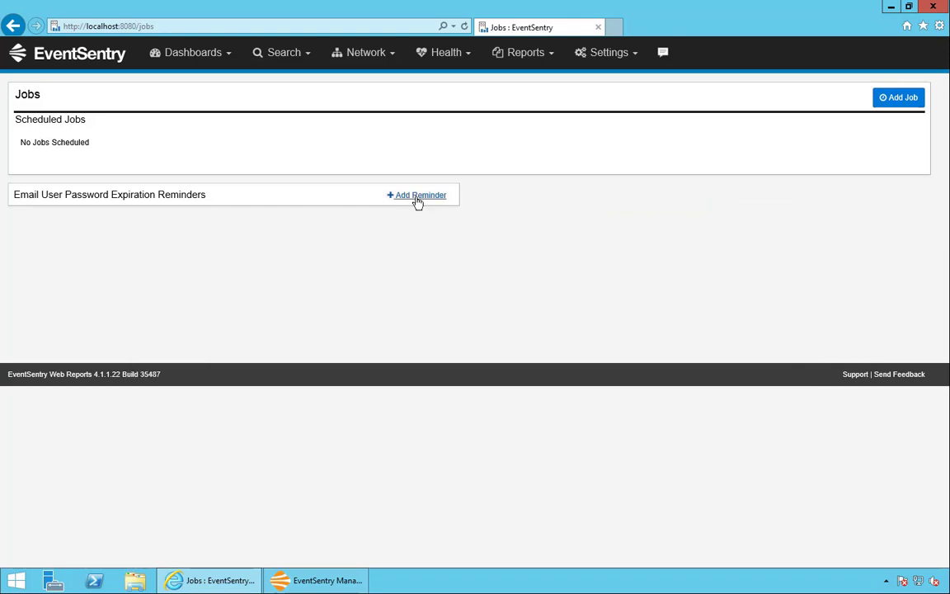
Add a new password expiration reminder that warns users 7 days before expiry
click(417, 202)
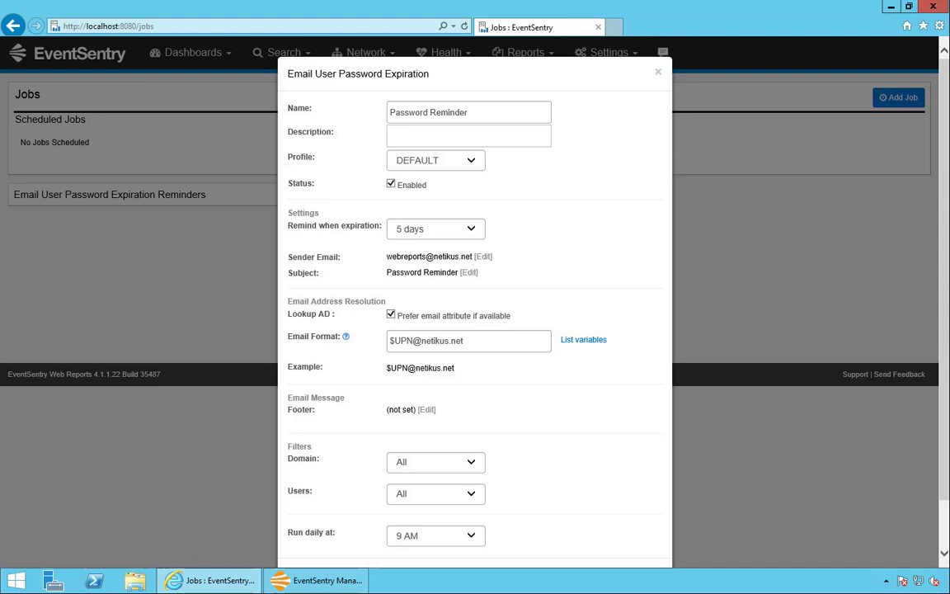
click(475, 230)
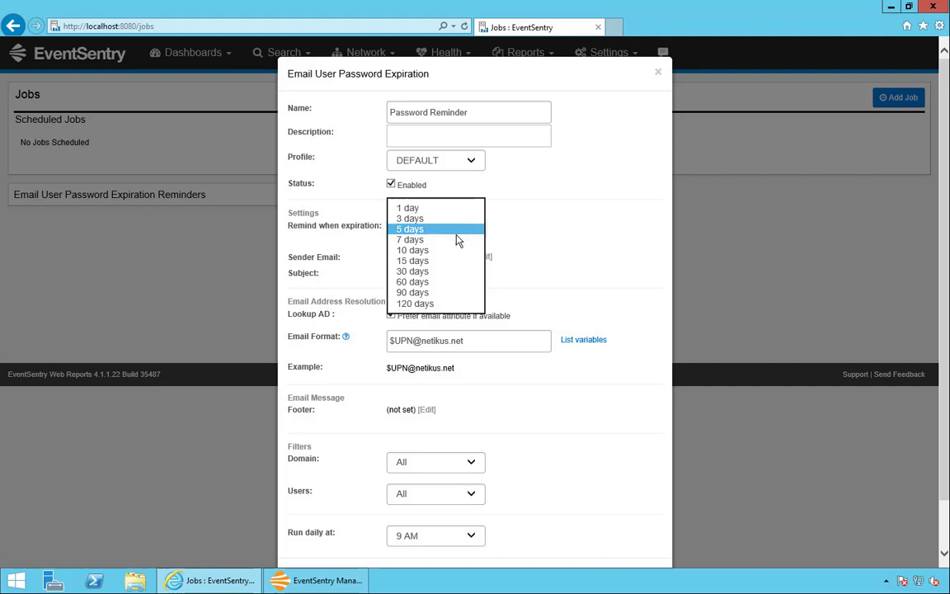
click(432, 240)
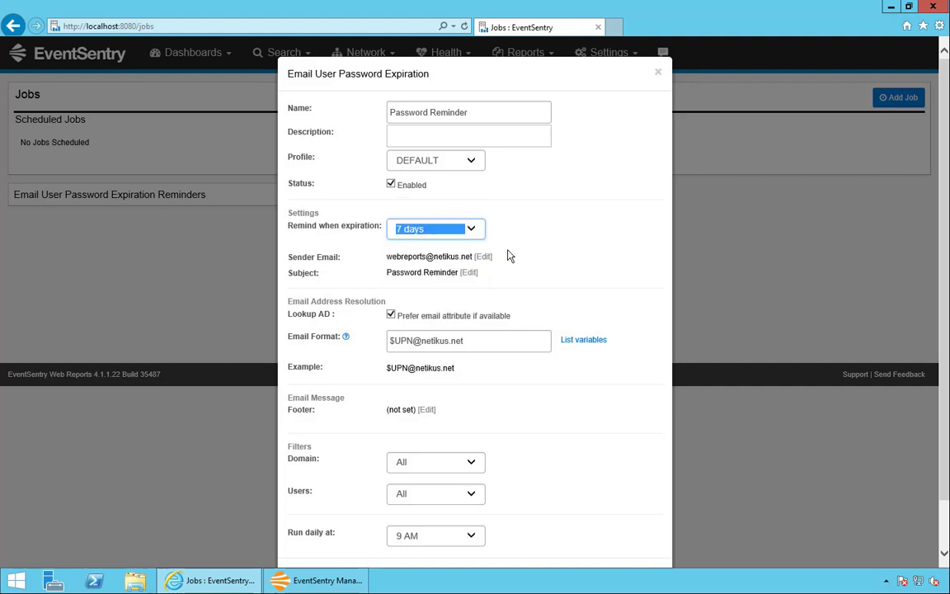
click(533, 275)
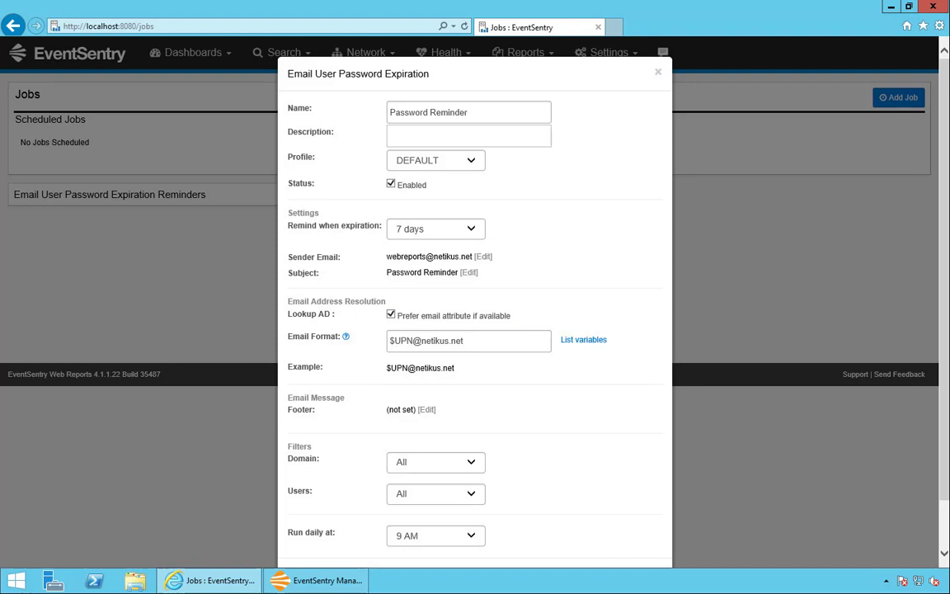
click(494, 341)
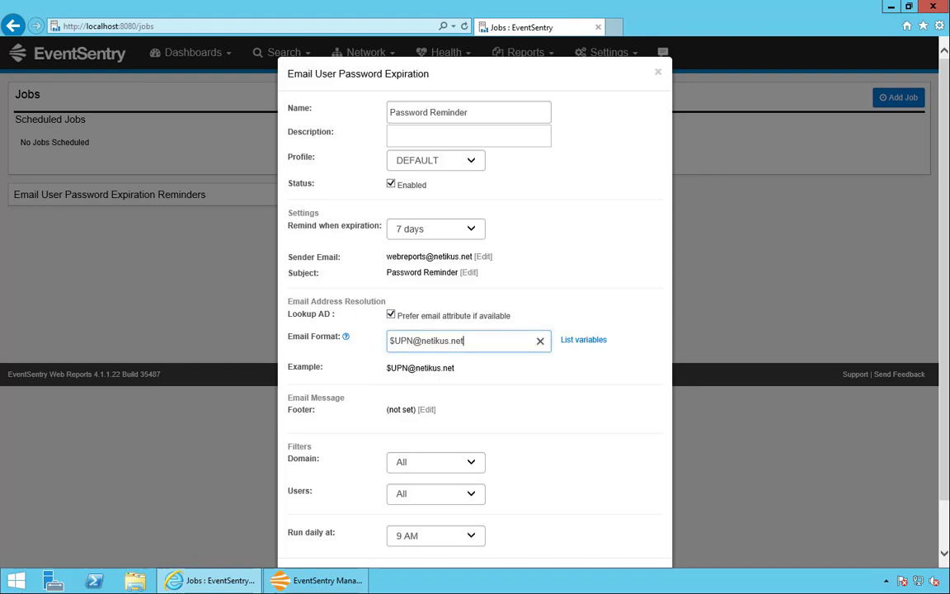
click(581, 339)
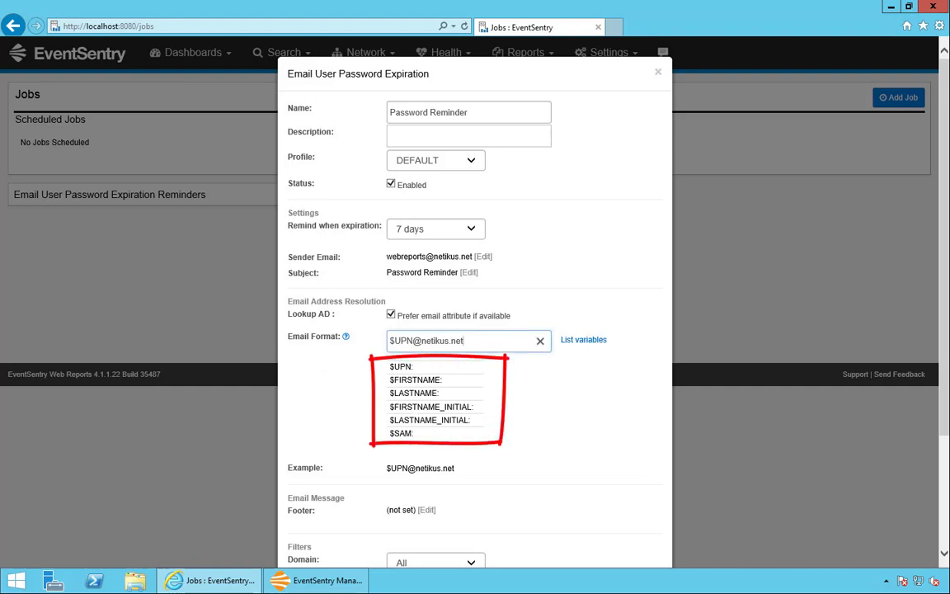
key(ctrl+a)
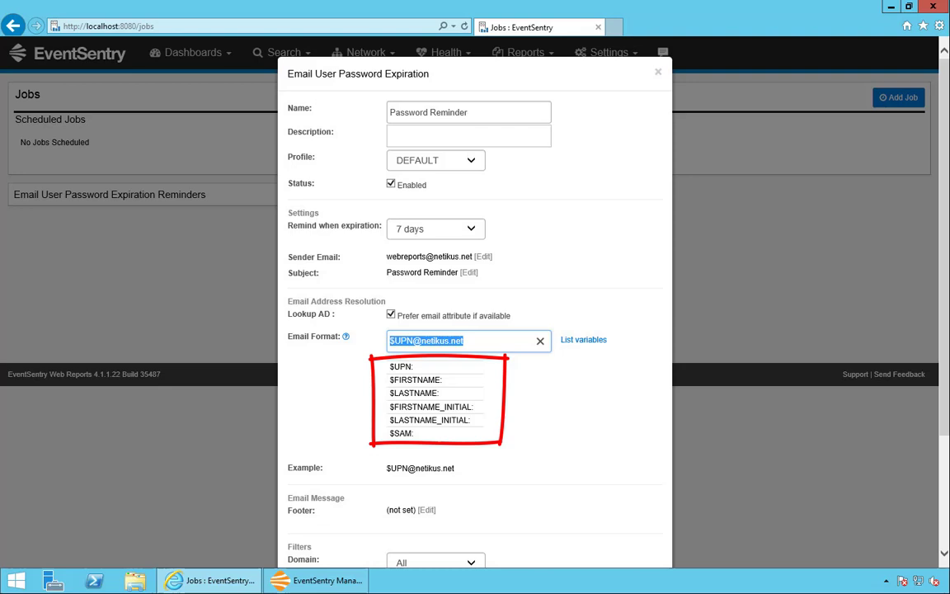
text($FIRST)
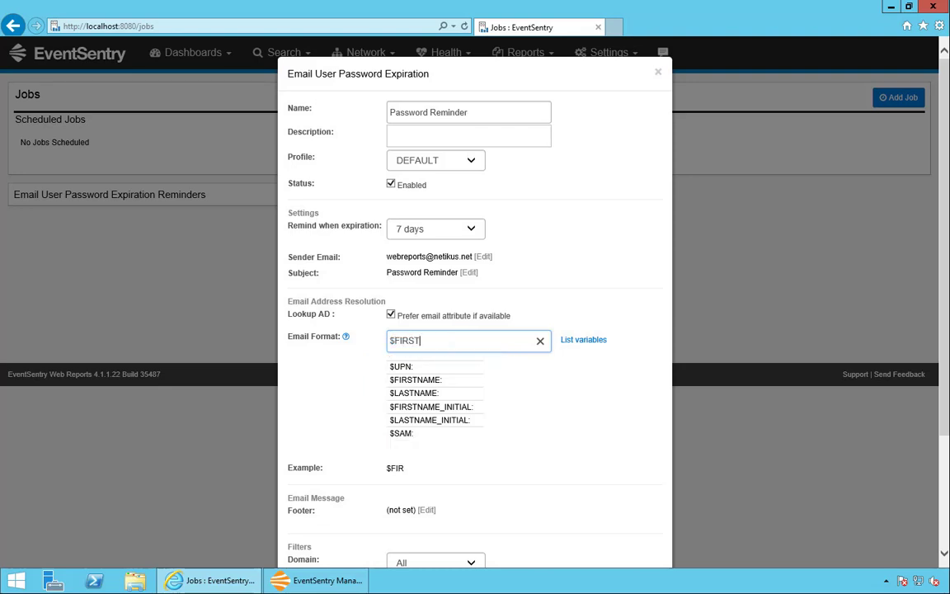
text(NAME.)
text($LASTNAME@)
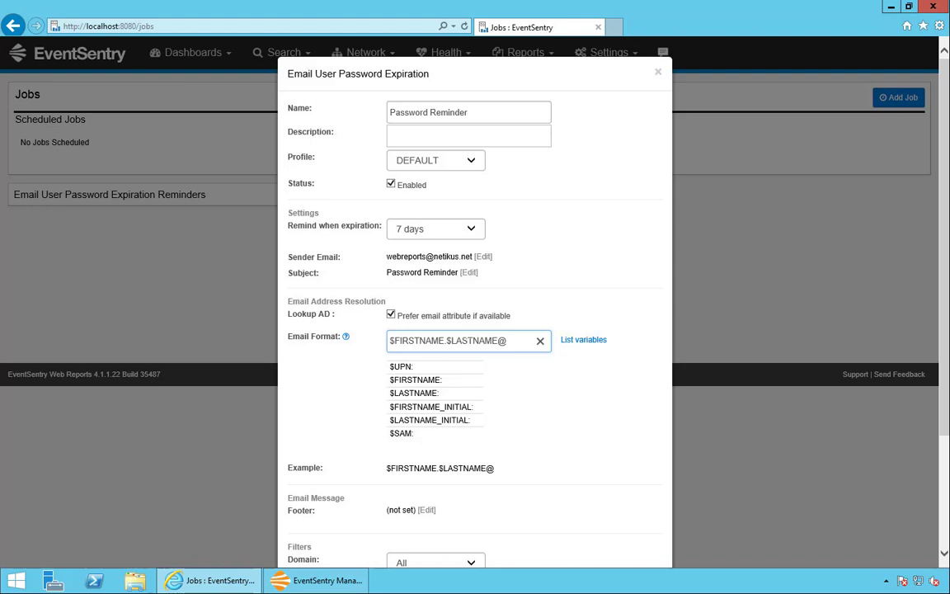
text(mycorp.com)
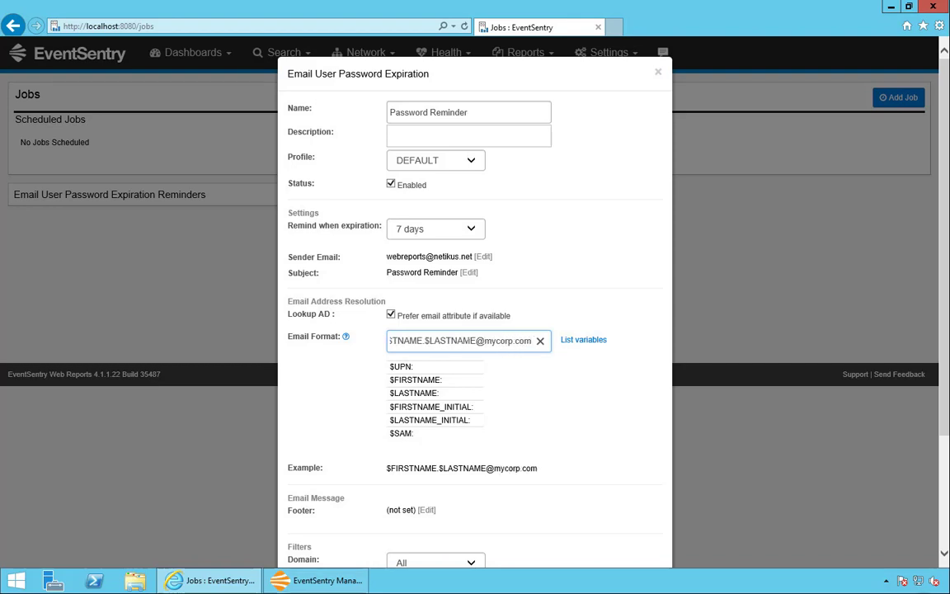
key(Home)
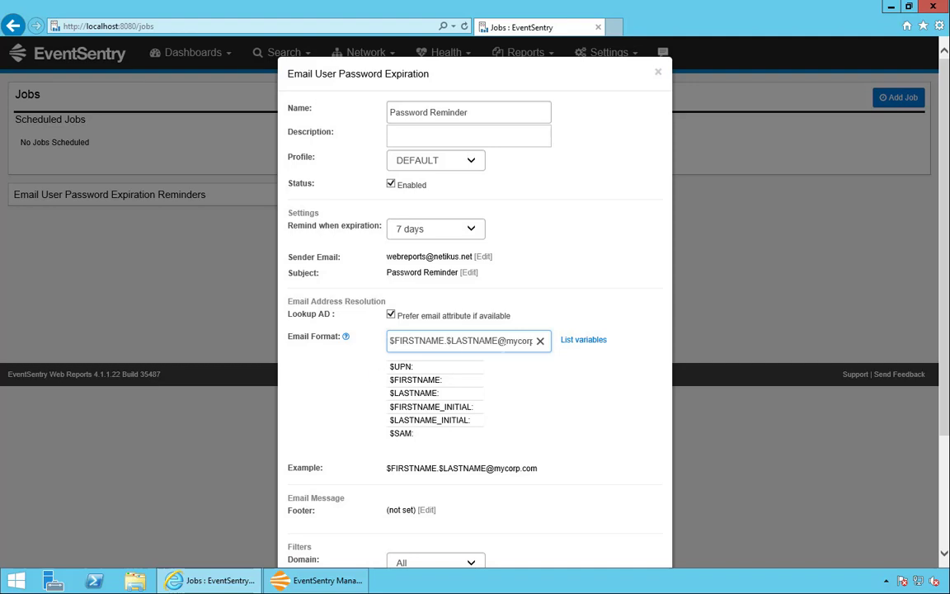
key(BackSpace)
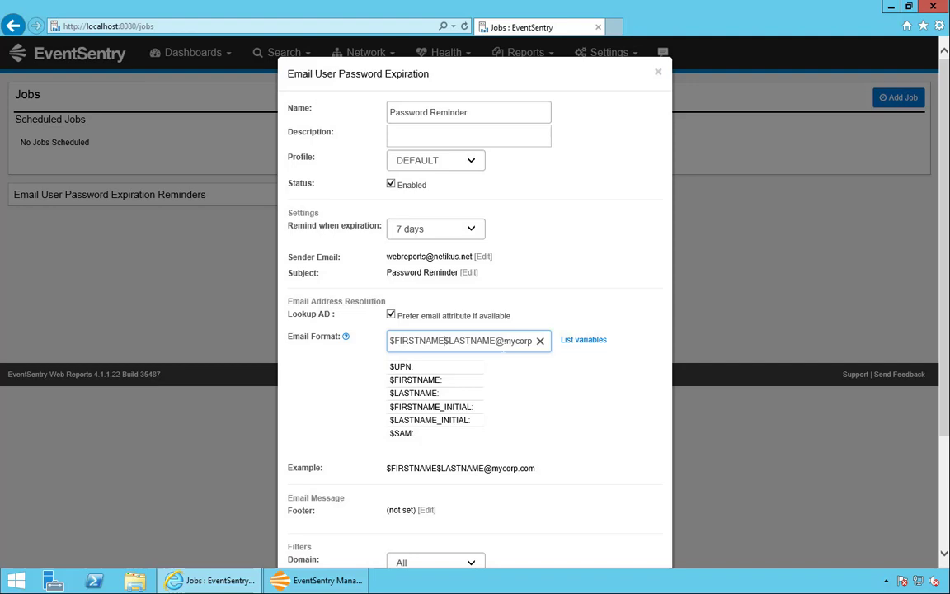
text(_INITIA)
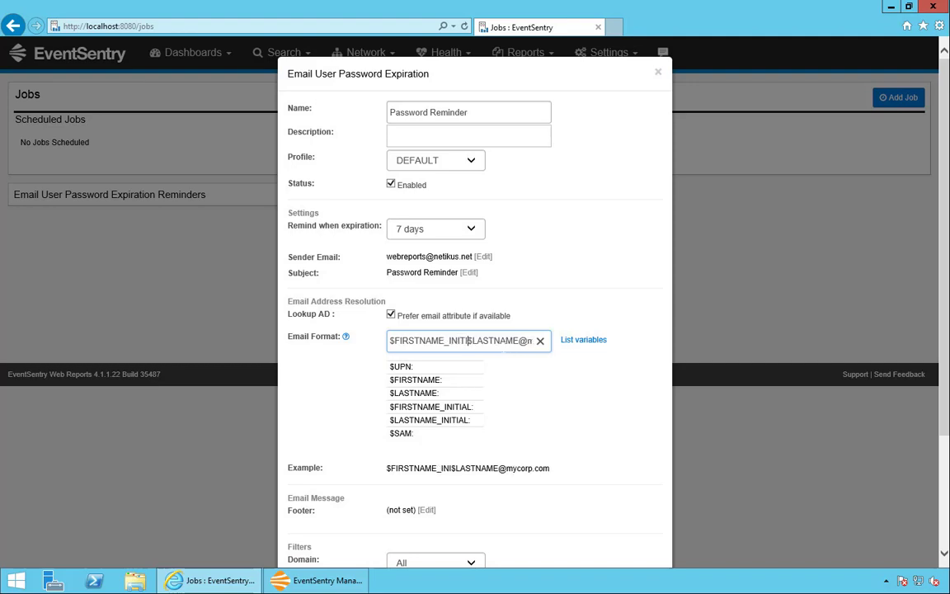
text(L)
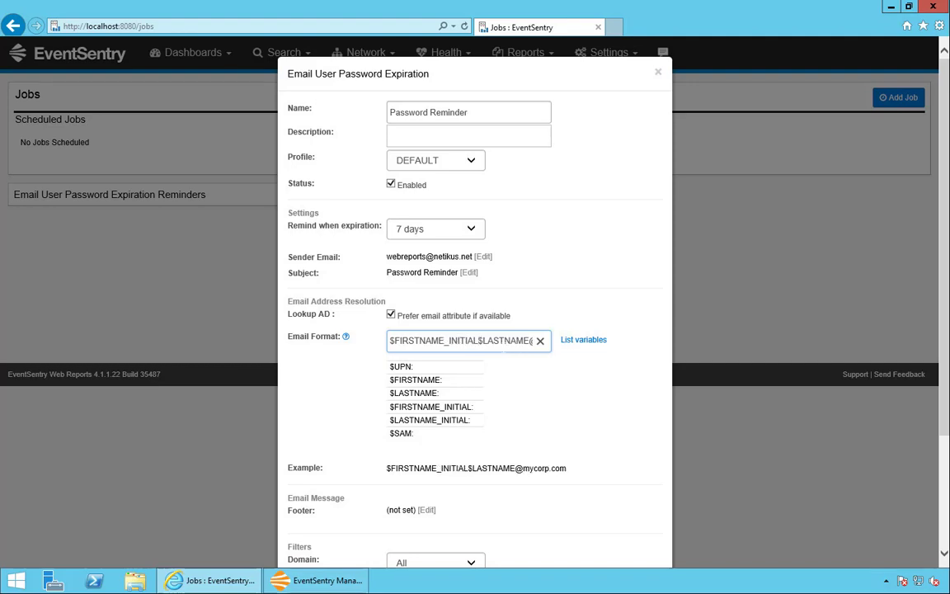
text(-)
Leave the reminder's domain and user filters set to All
scroll(477, 449, down, 3)
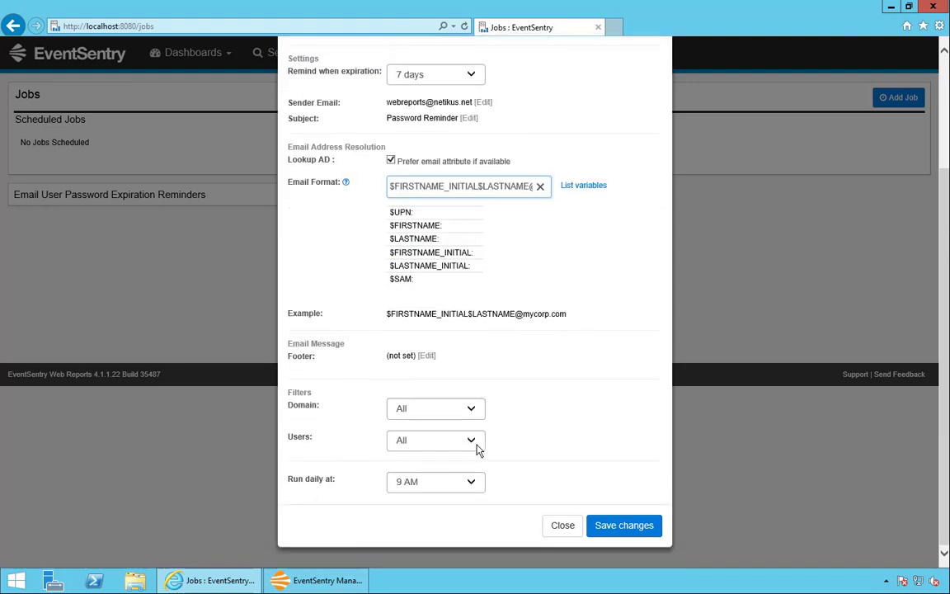
click(474, 412)
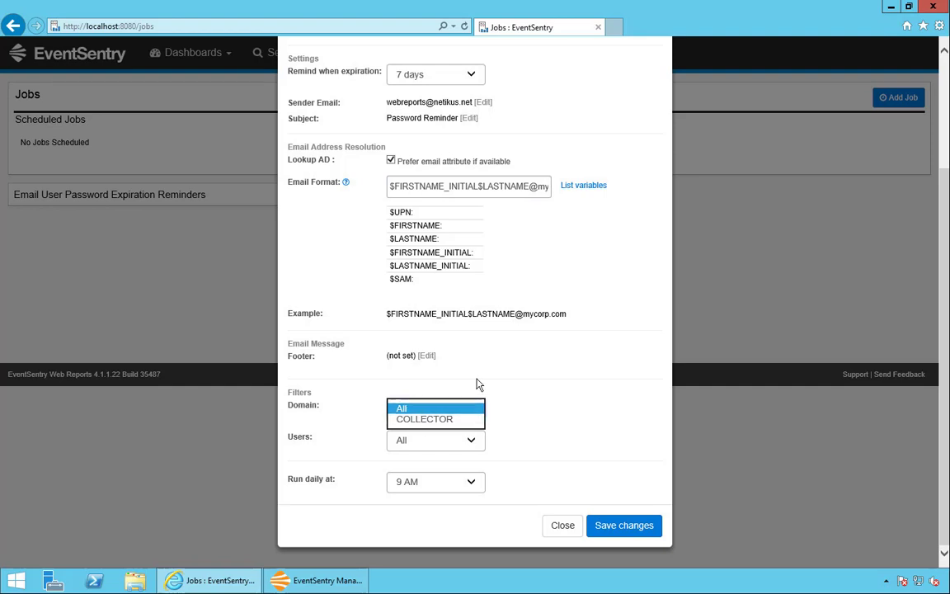
click(476, 384)
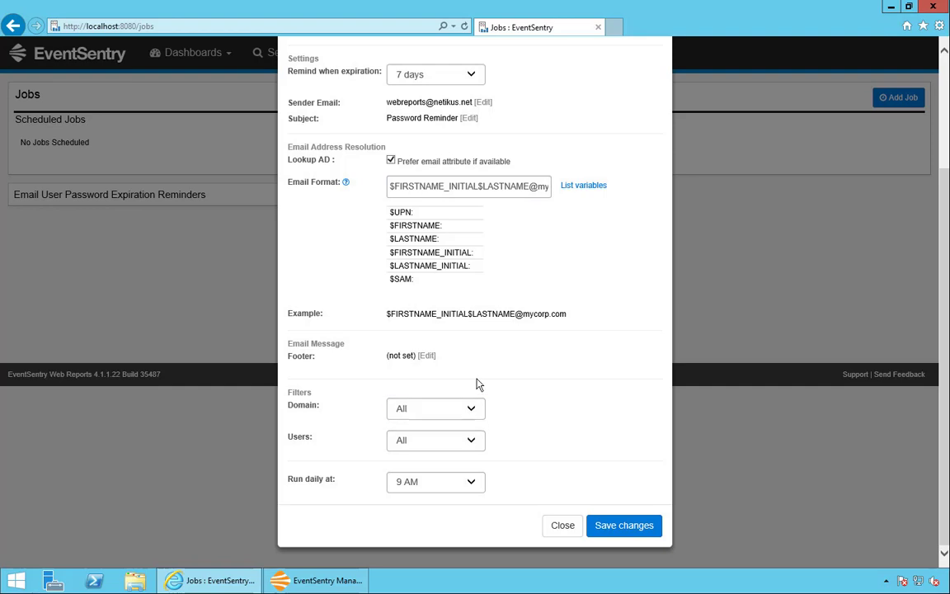
click(474, 441)
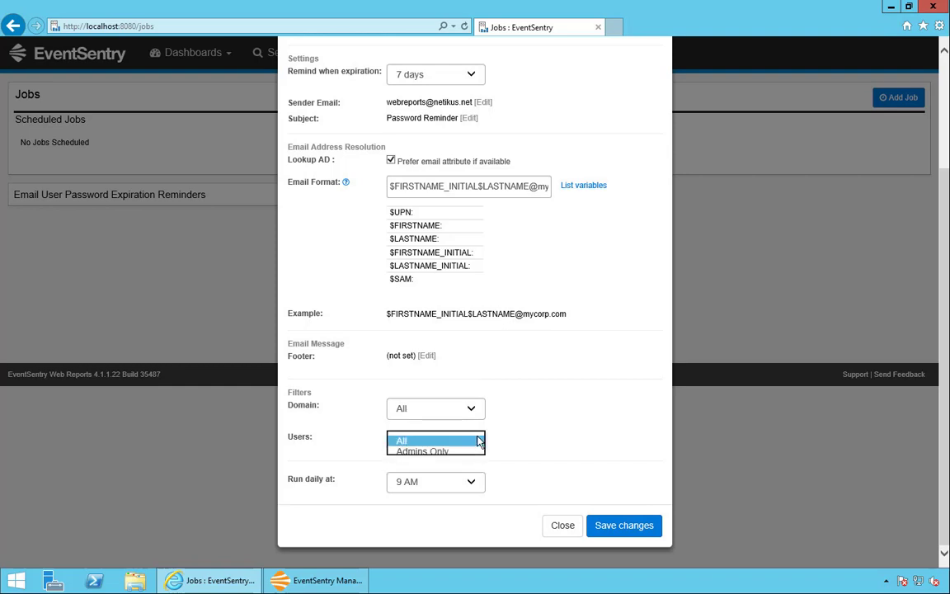
click(474, 442)
Close the password reminder form without saving
scroll(535, 378, up, 3)
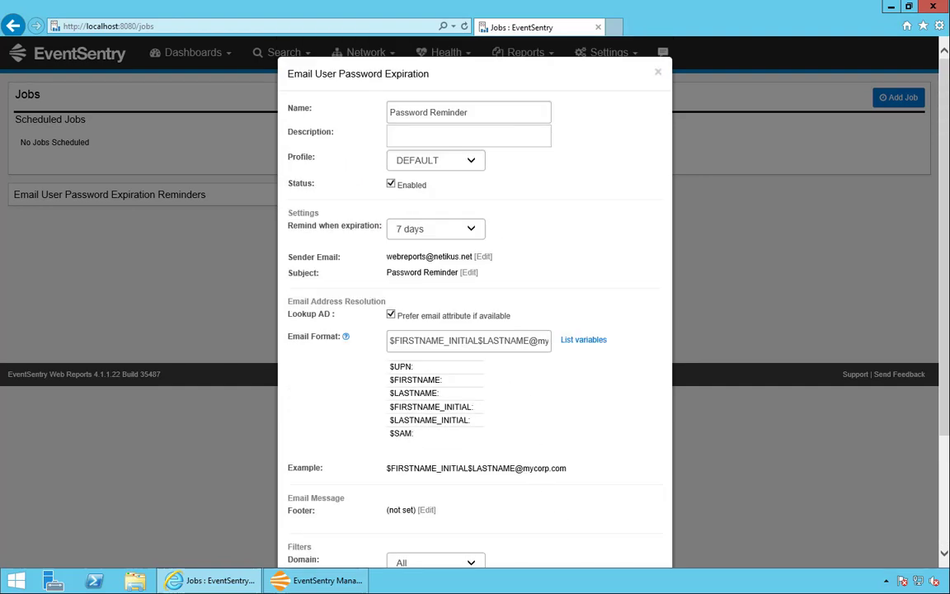
scroll(557, 511, down, 3)
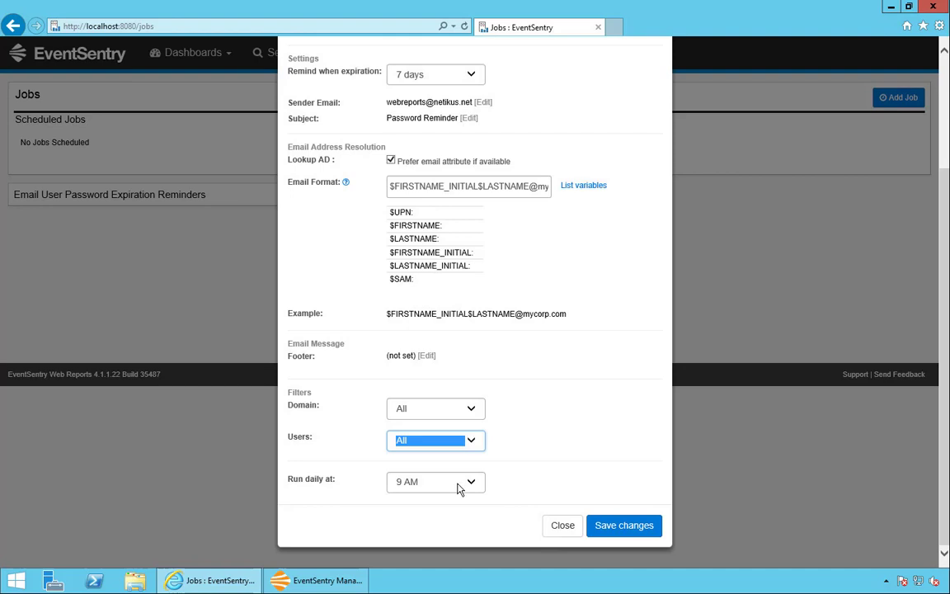
click(563, 525)
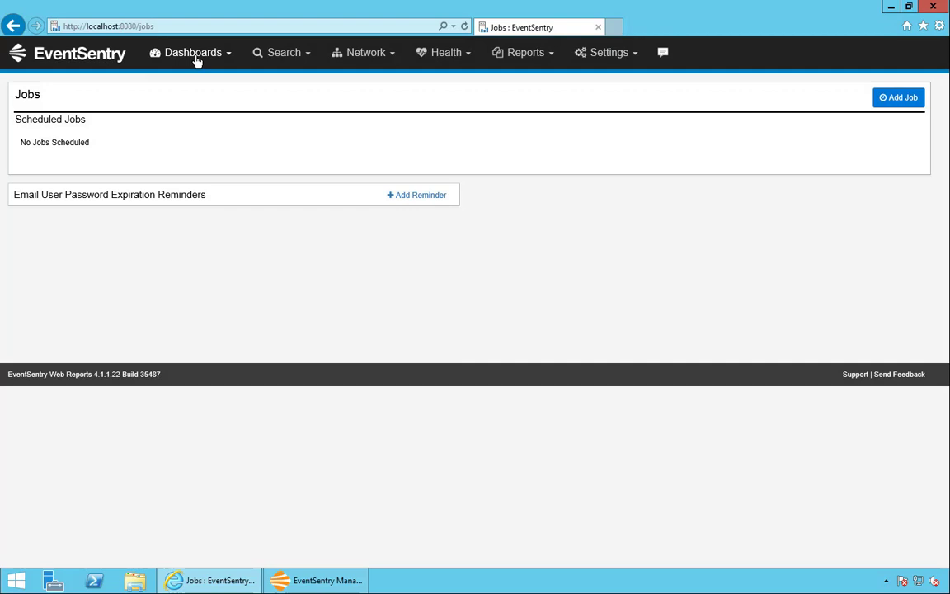
Open the Dashboards menu to reach the Active Directory dashboard
click(196, 59)
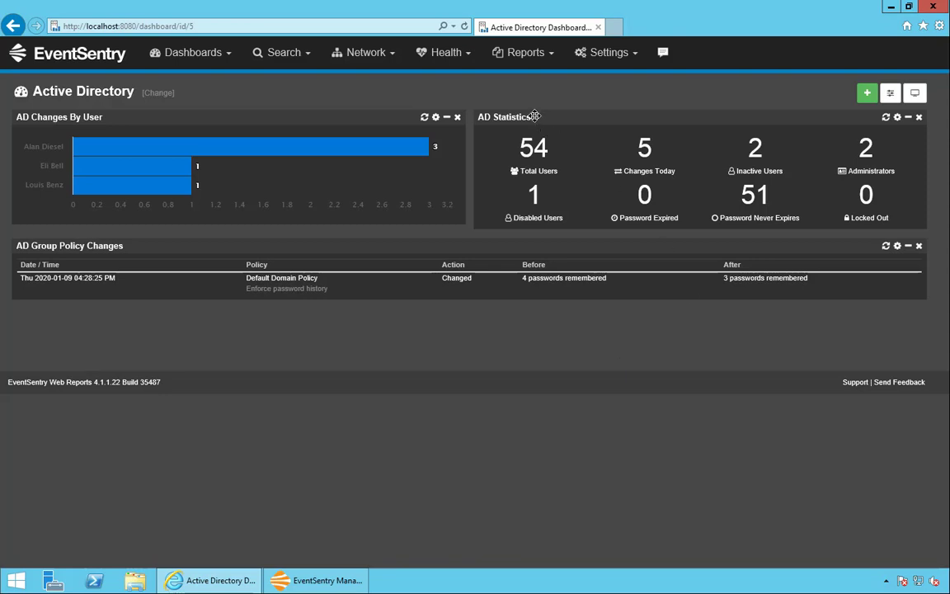
Open the Health > Inventory > Host page showing DC1's hardware
click(447, 54)
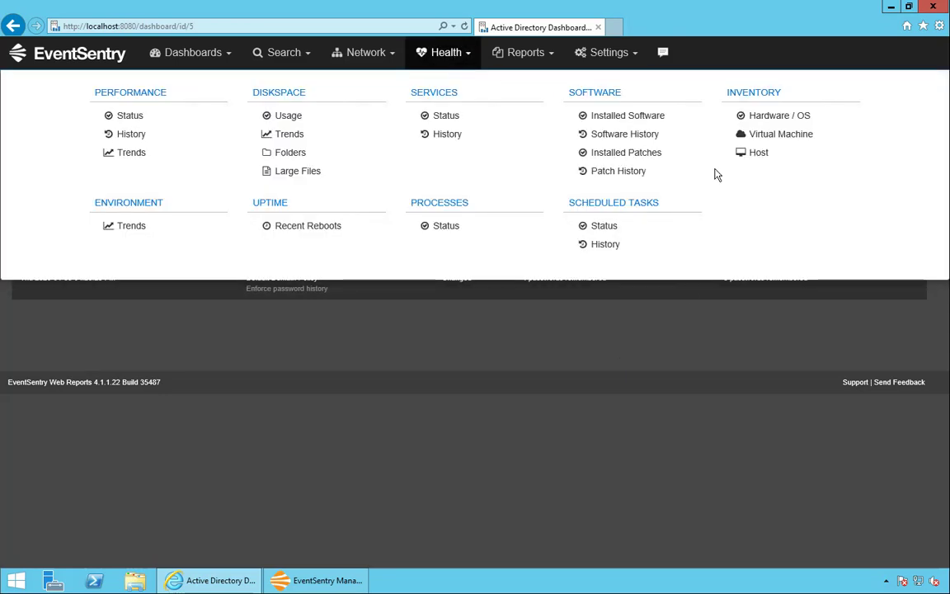
click(766, 154)
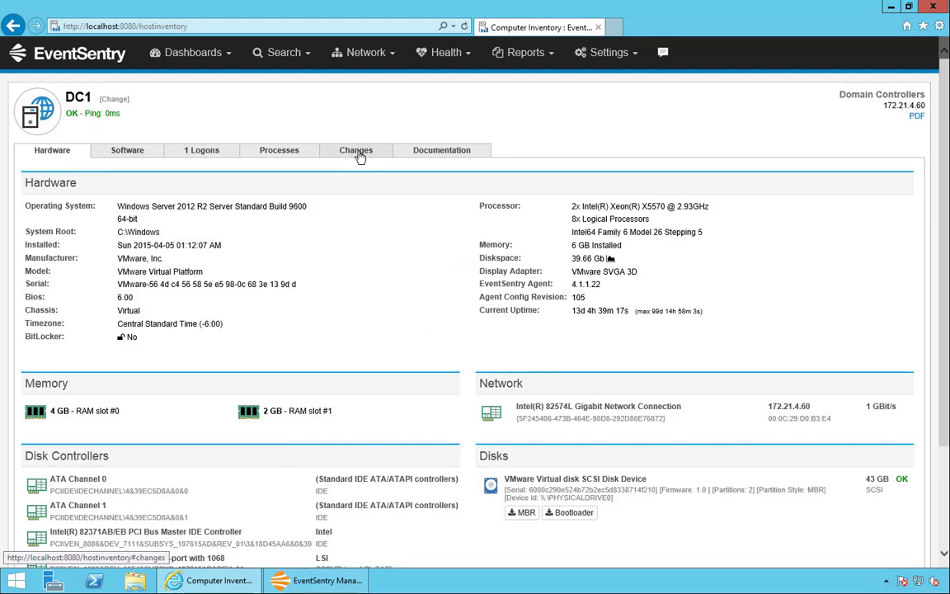
View DC1's recent changes, then switch the inventory to SENDER10 and view its changes
click(356, 151)
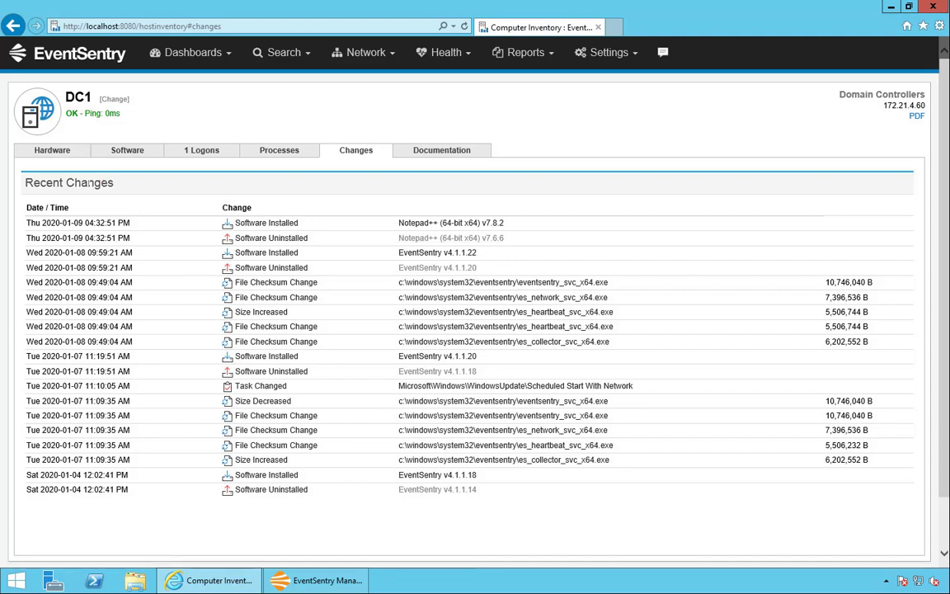
click(77, 97)
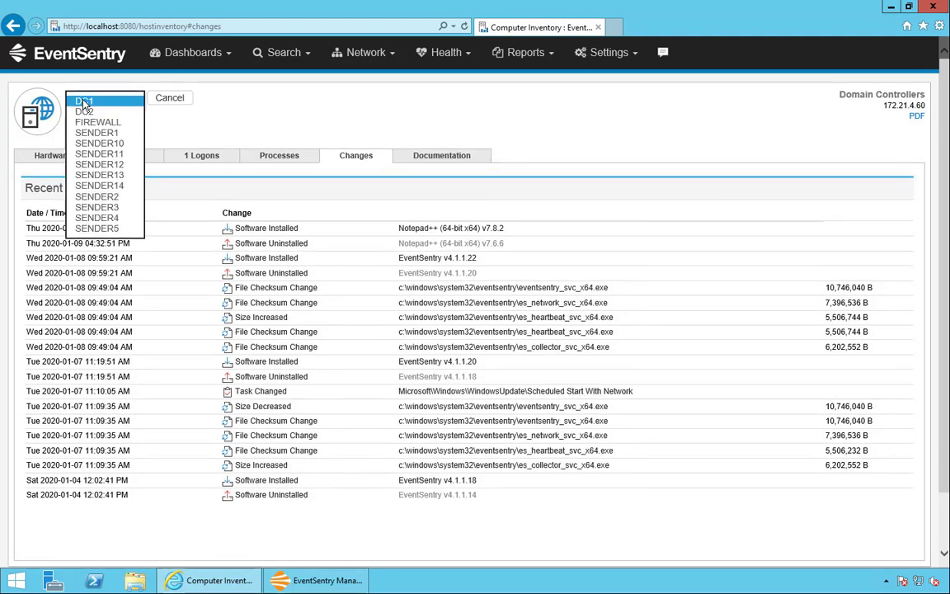
click(105, 145)
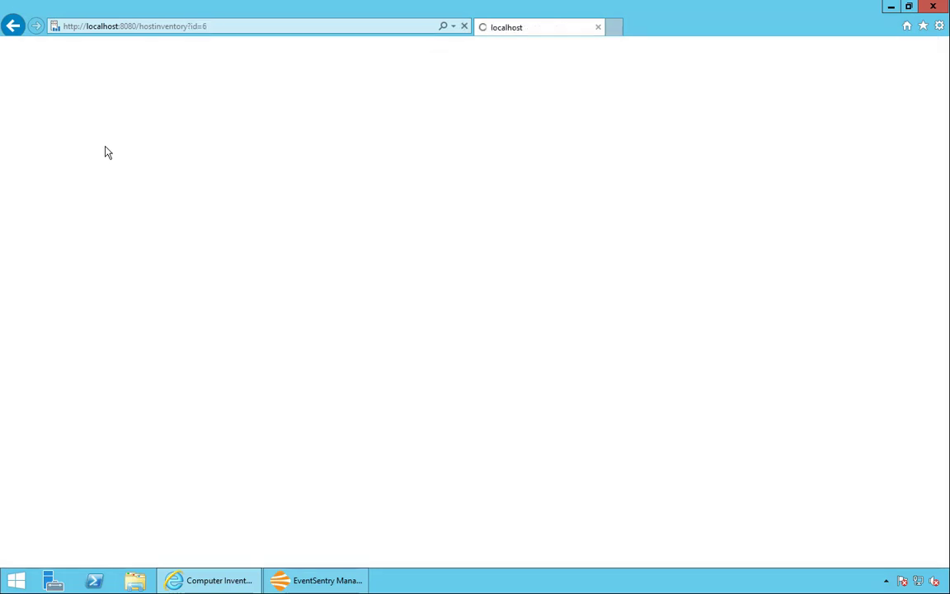
click(361, 155)
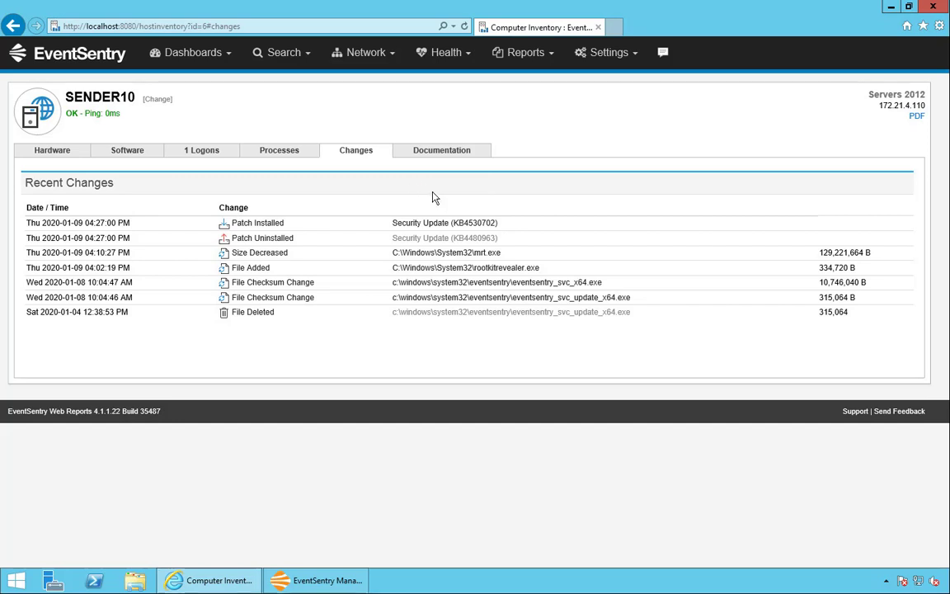
Filter the Hardware / OS inventory to Needs Reboot: Yes, reviewing Detailed and Summary views
click(449, 52)
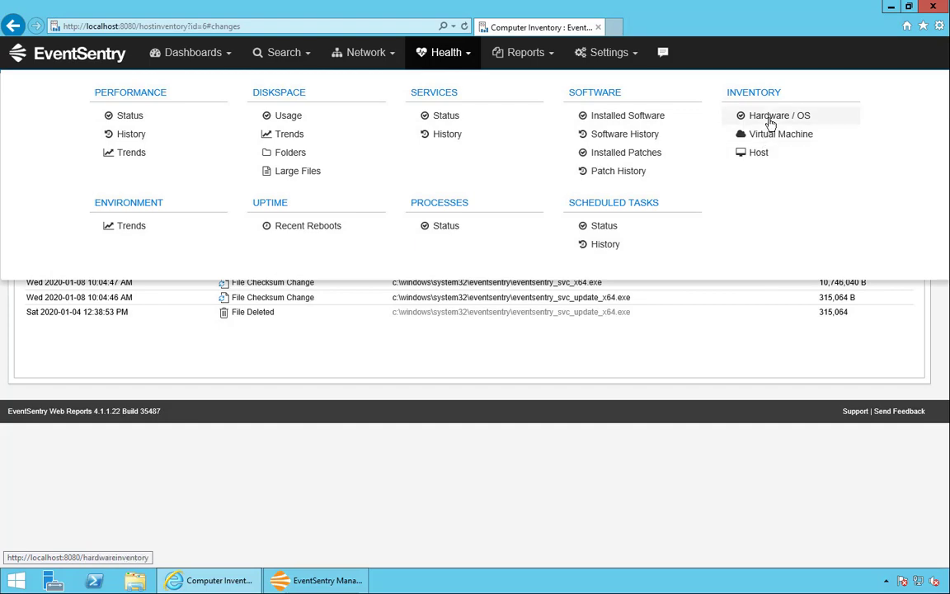
click(771, 121)
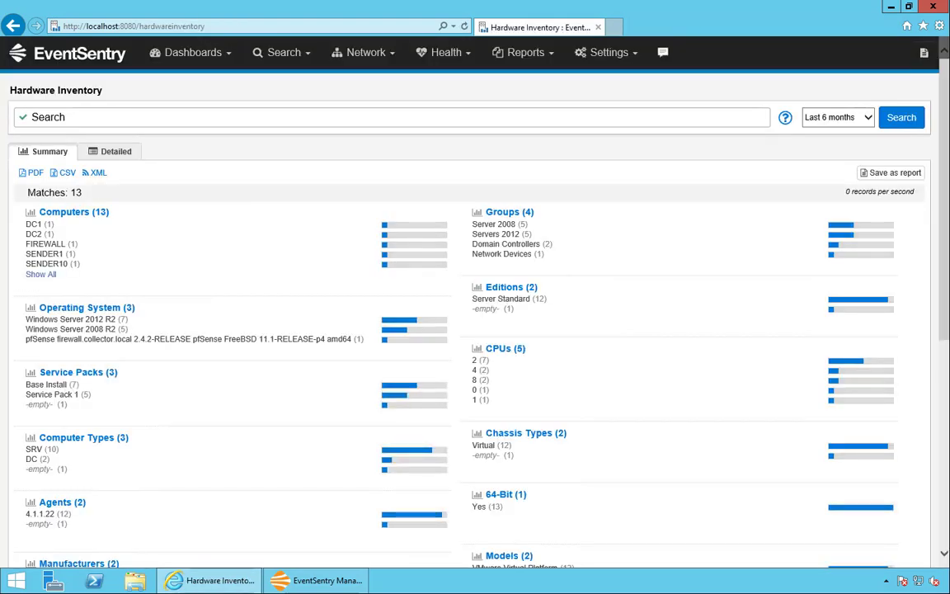
scroll(255, 279, down, 4)
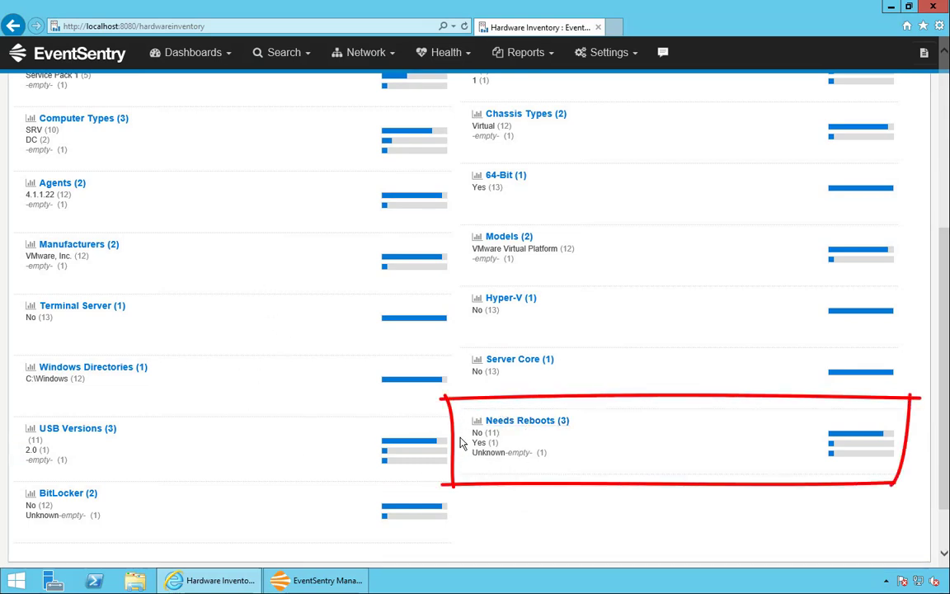
mouse_move(479, 443)
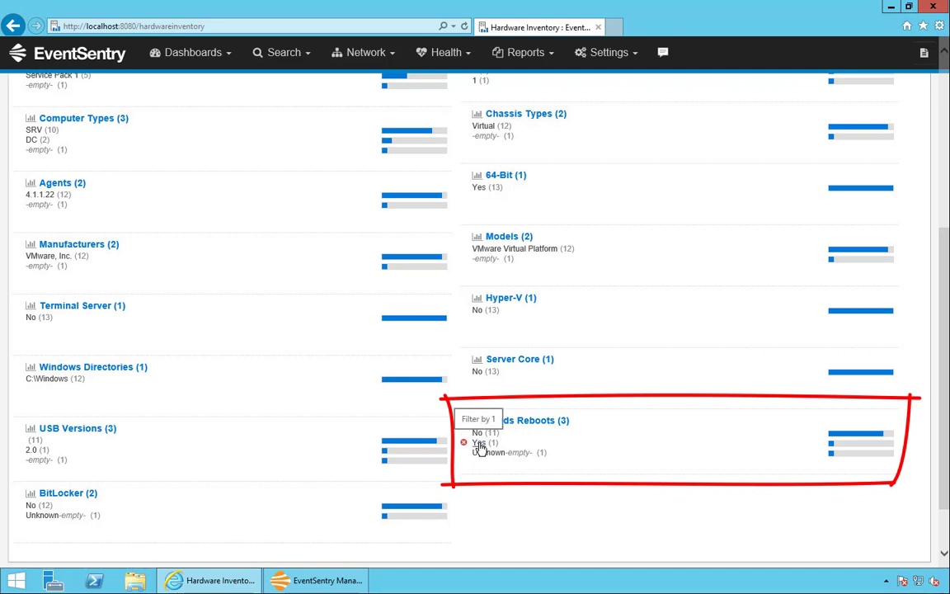
click(479, 444)
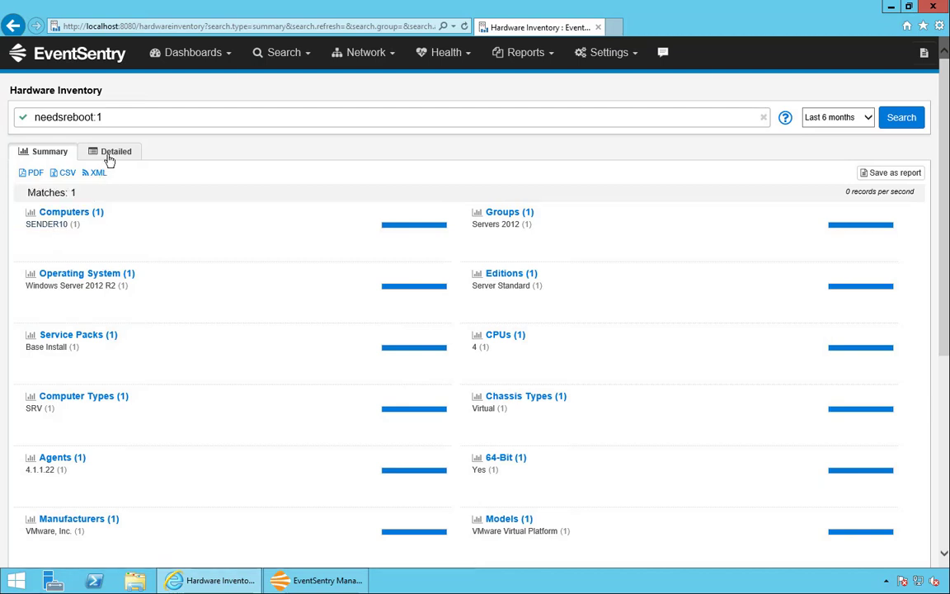
click(110, 157)
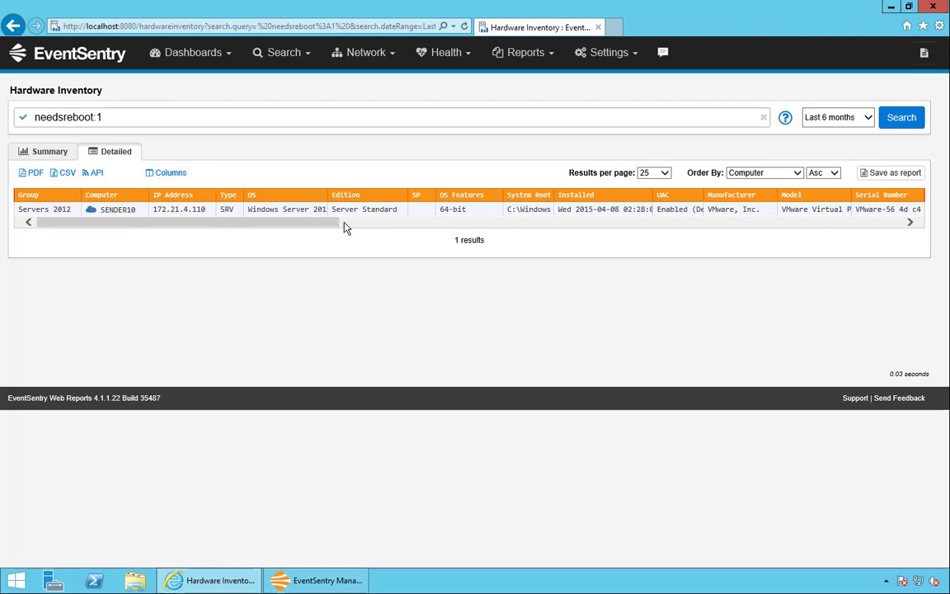
click(50, 152)
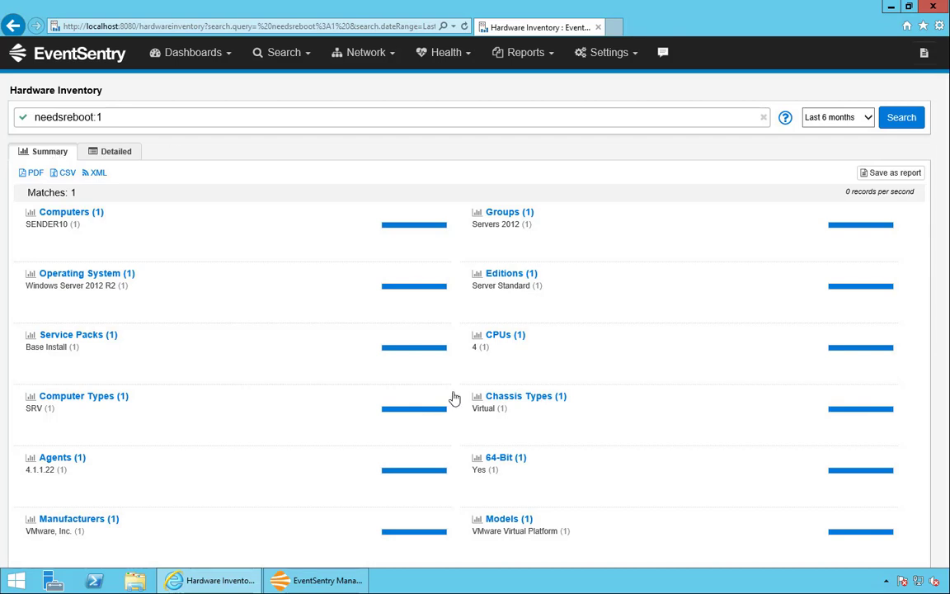
Look up sender10 in the IP Activity dashboard
click(199, 56)
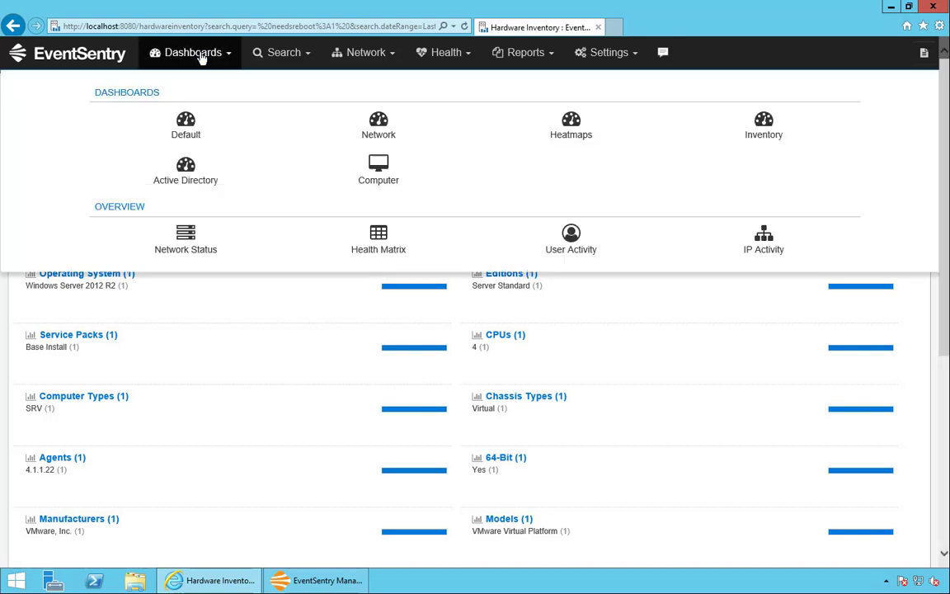
click(768, 247)
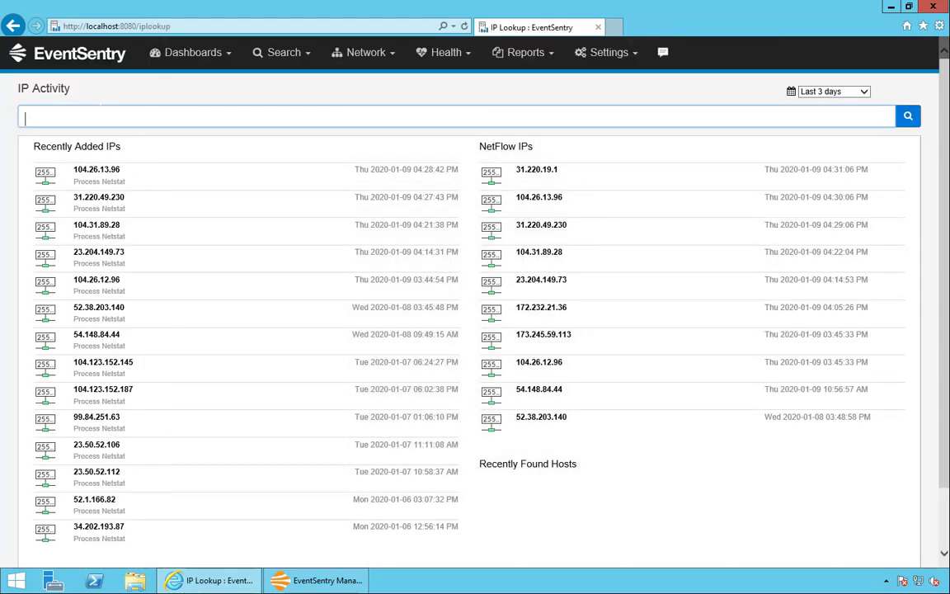
text(sender10)
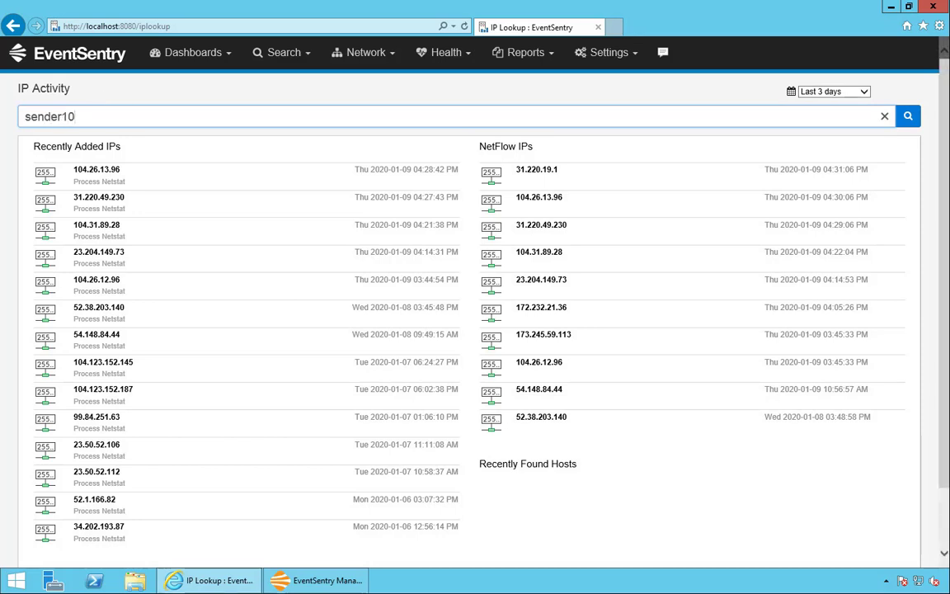
key(Return)
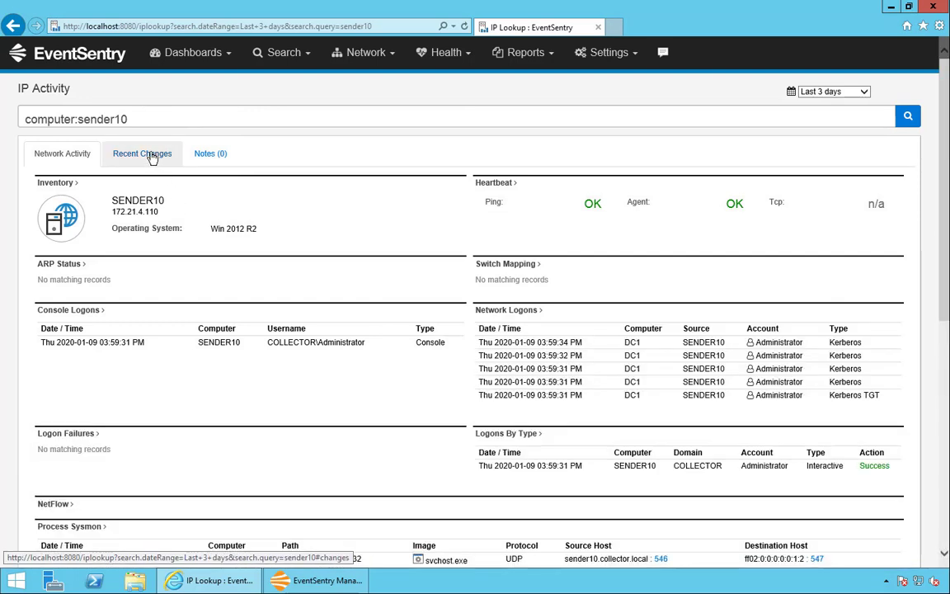
Review SENDER10's recent changes, then its network activity, logons and heartbeat
click(152, 159)
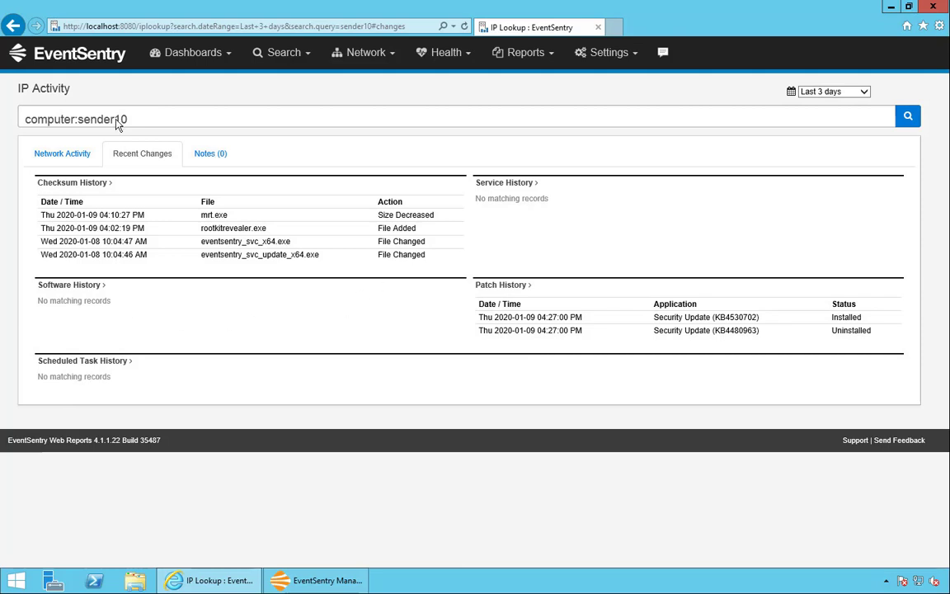
click(70, 158)
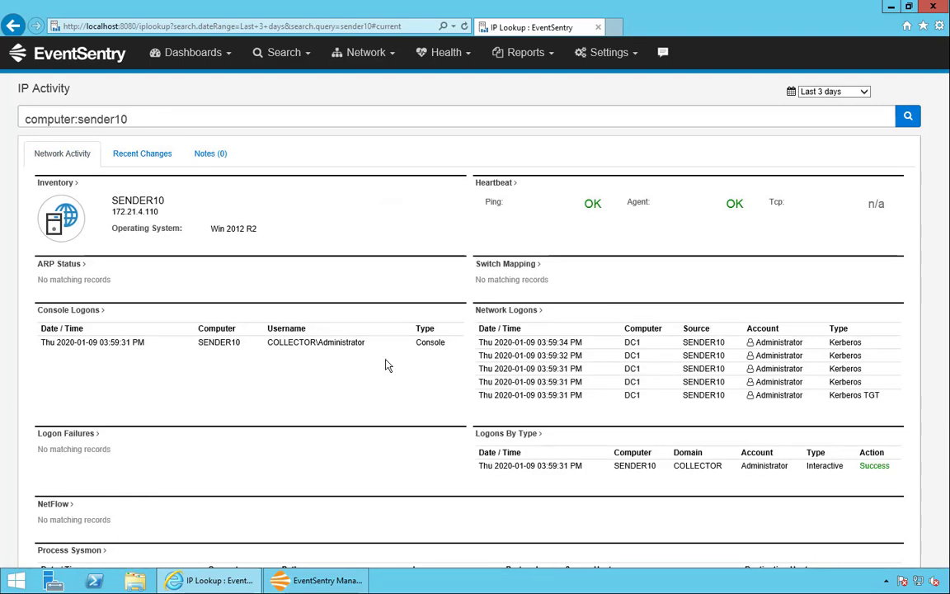
scroll(387, 365, down, 3)
scroll(387, 364, down, 3)
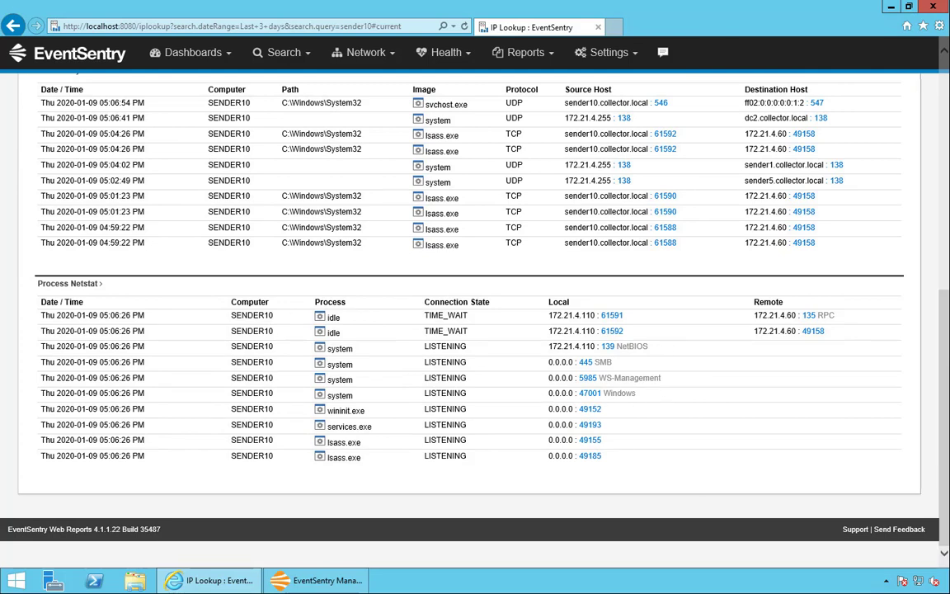
scroll(647, 379, up, 3)
scroll(653, 393, up, 3)
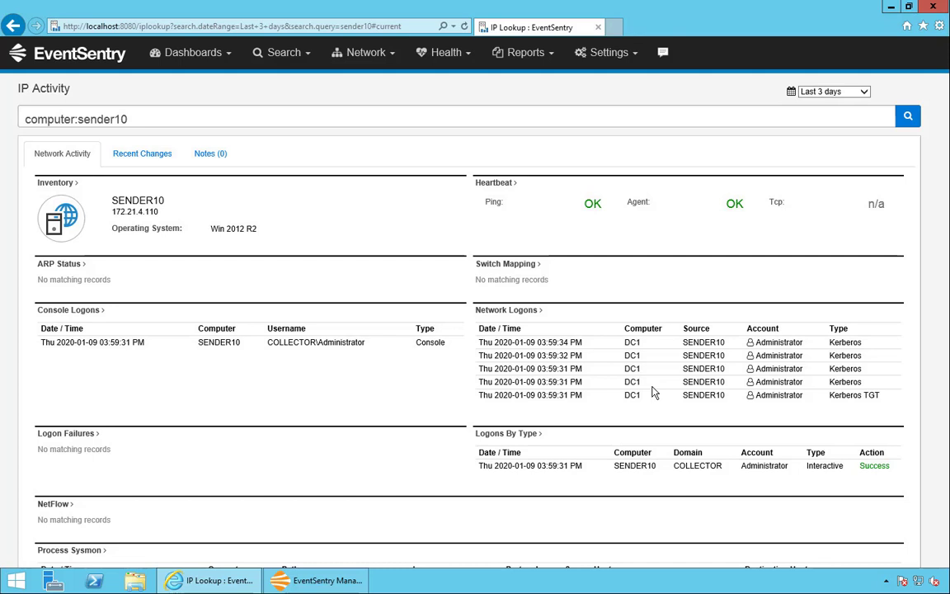
Open the Event Log search and show the last-hour events in the Detailed list
click(279, 56)
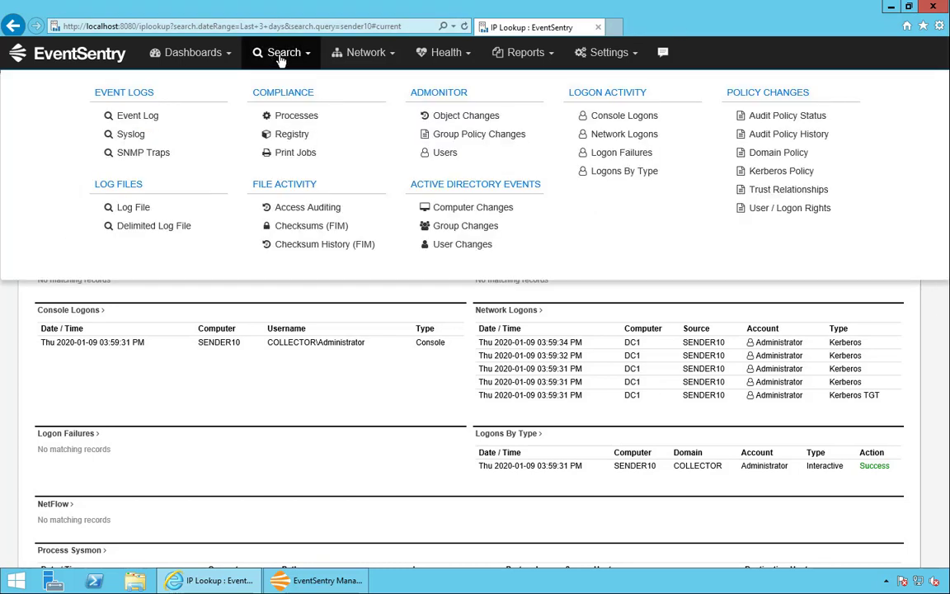
click(151, 119)
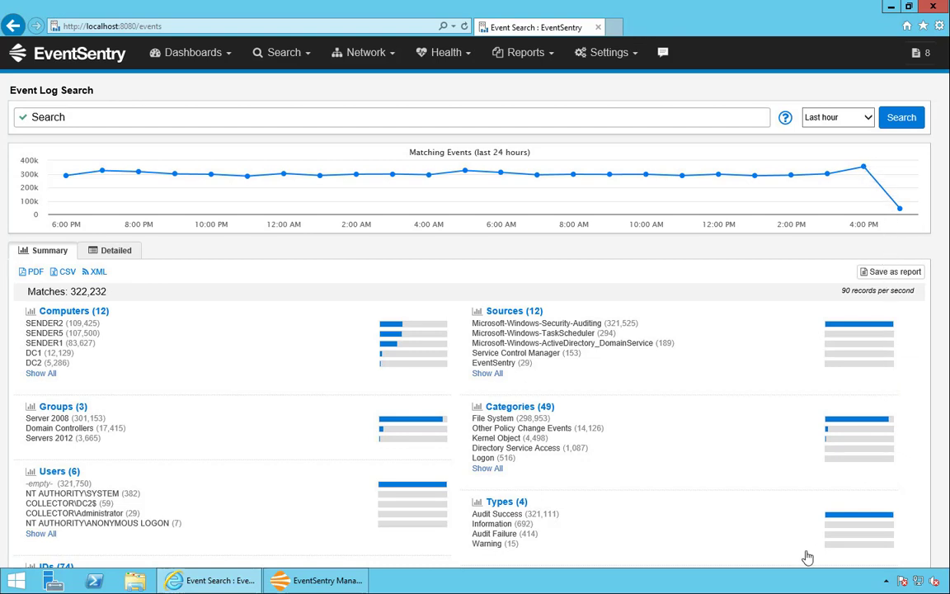
click(116, 252)
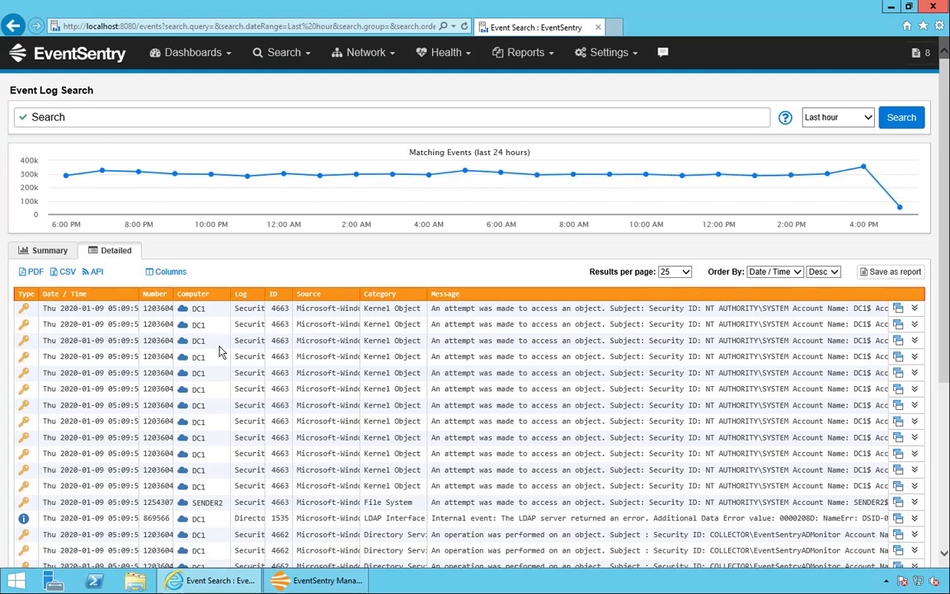
click(898, 308)
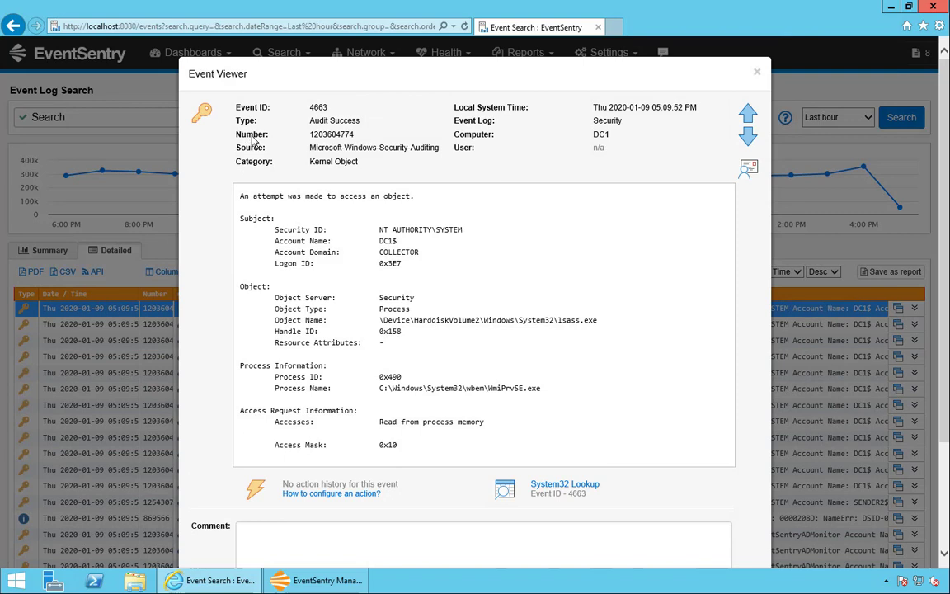
click(747, 137)
click(747, 137)
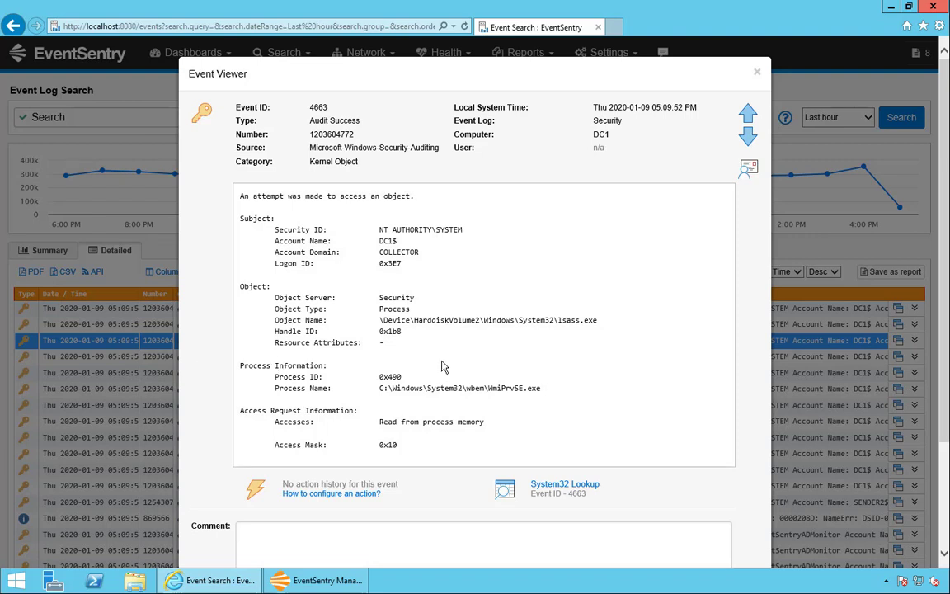
key(Down)
key(Up)
key(Up)
key(Up)
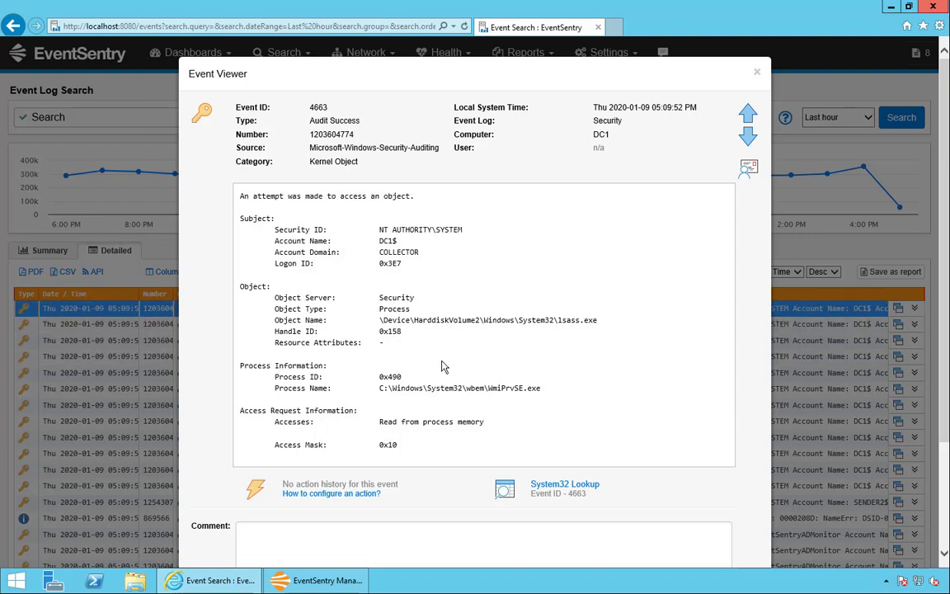
key(Down)
key(Down)
key(Down)
key(Down)
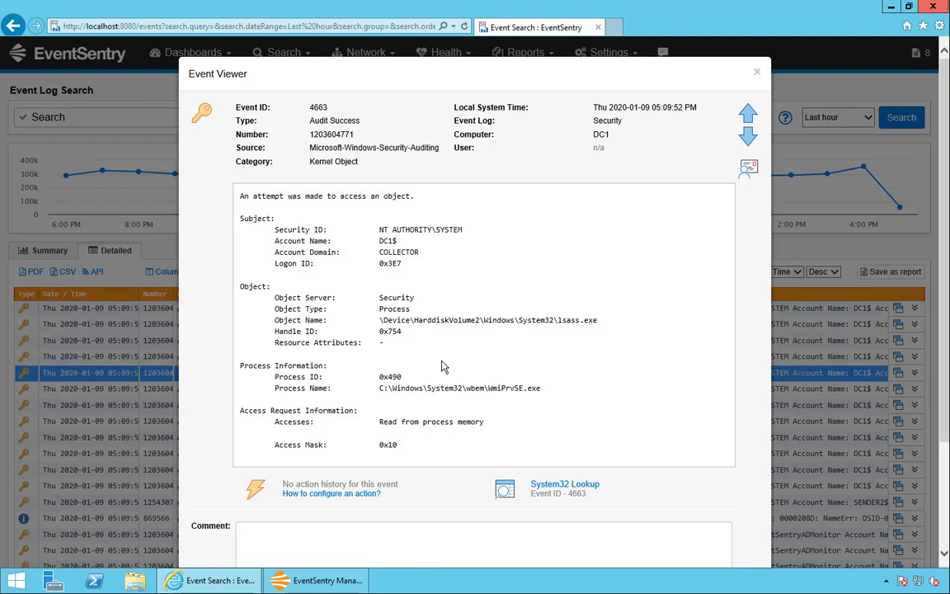
key(Down)
key(Down)
key(Down)
key(Down)
key(Down)
key(Down)
key(Down)
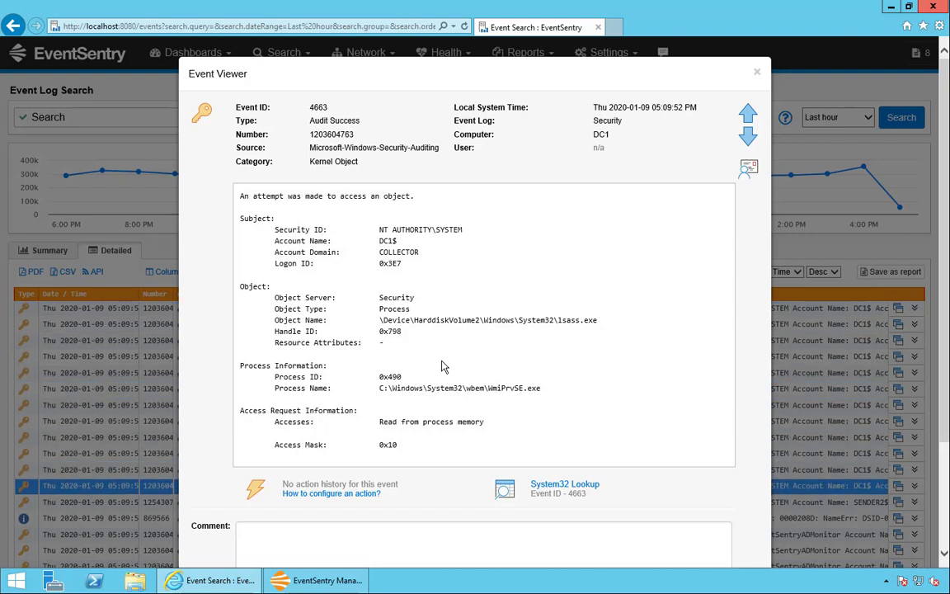
key(Down)
key(Up)
key(Down)
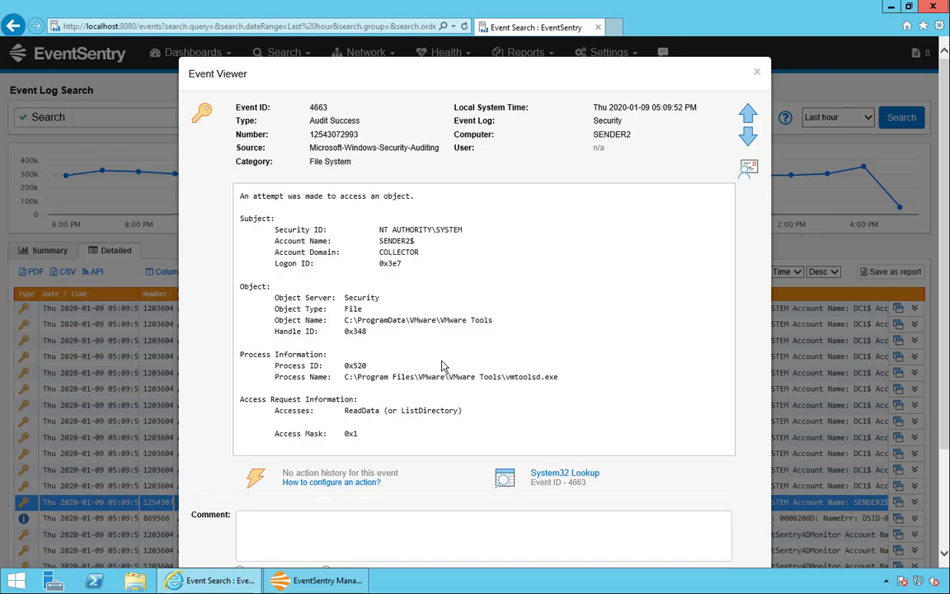
key(Down)
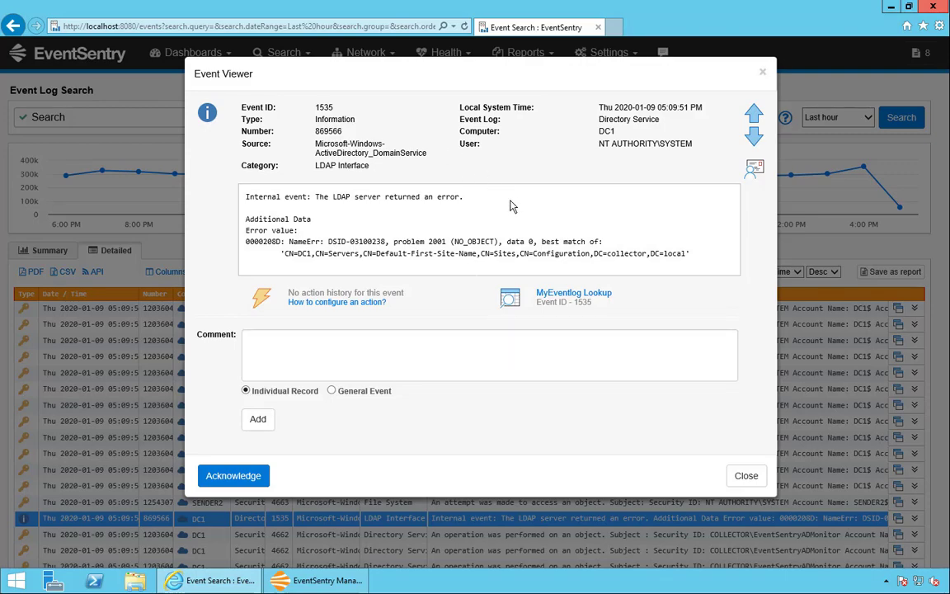
click(762, 77)
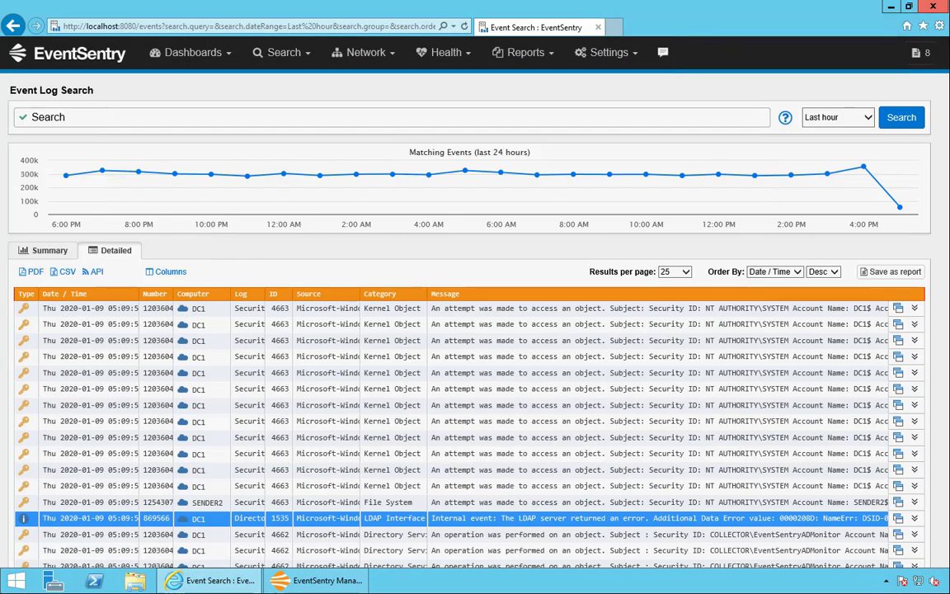
Open the System32 page for event ID 4663 and read through its fields, audit policy and correlated events
click(898, 310)
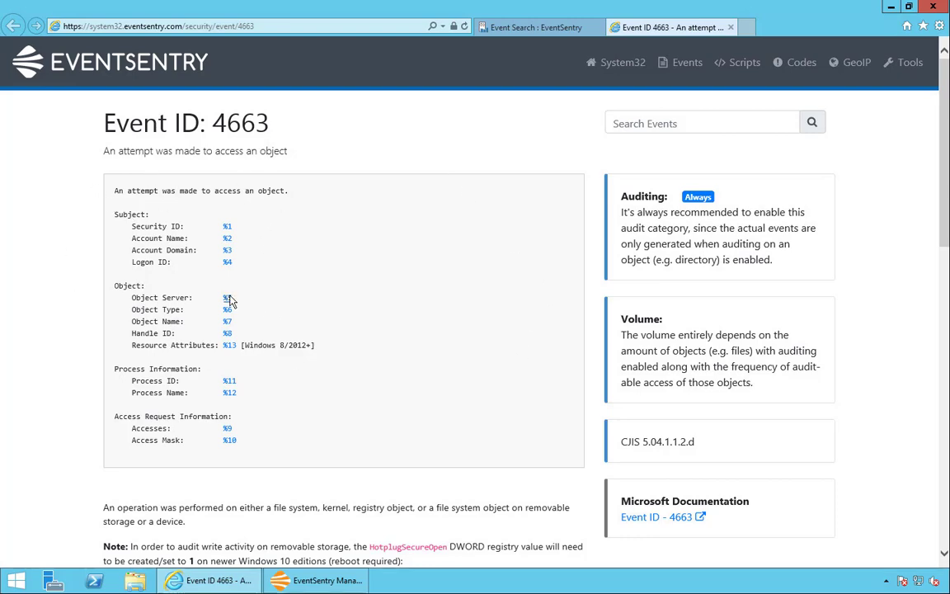
scroll(229, 302, down, 2)
scroll(175, 324, down, 3)
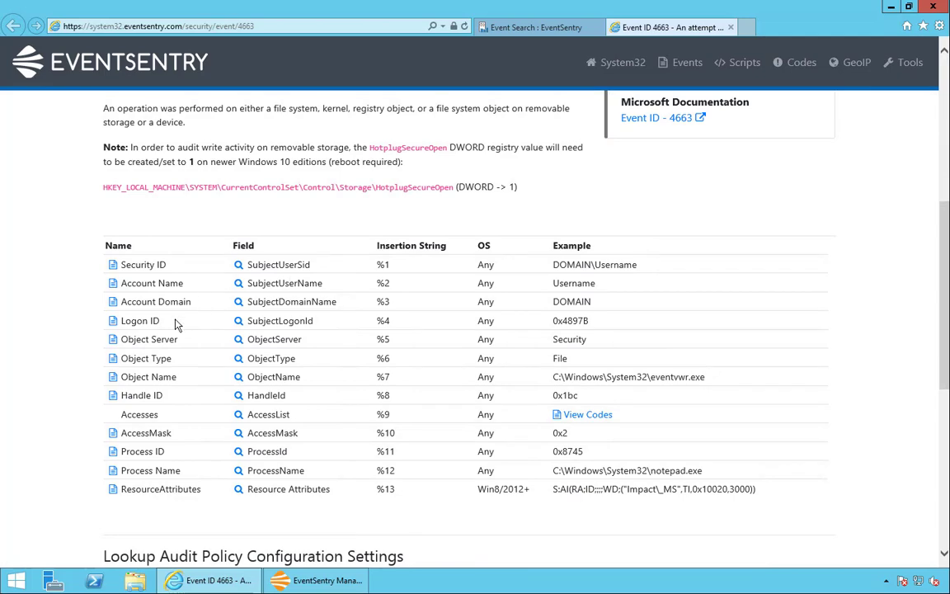
scroll(363, 425, up, 1)
scroll(363, 405, up, 1)
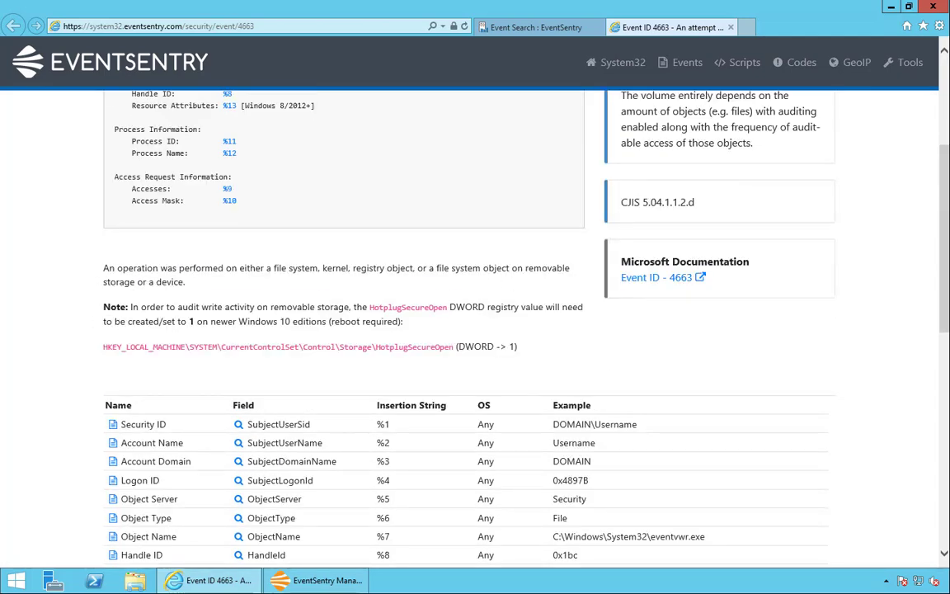
scroll(278, 340, up, 3)
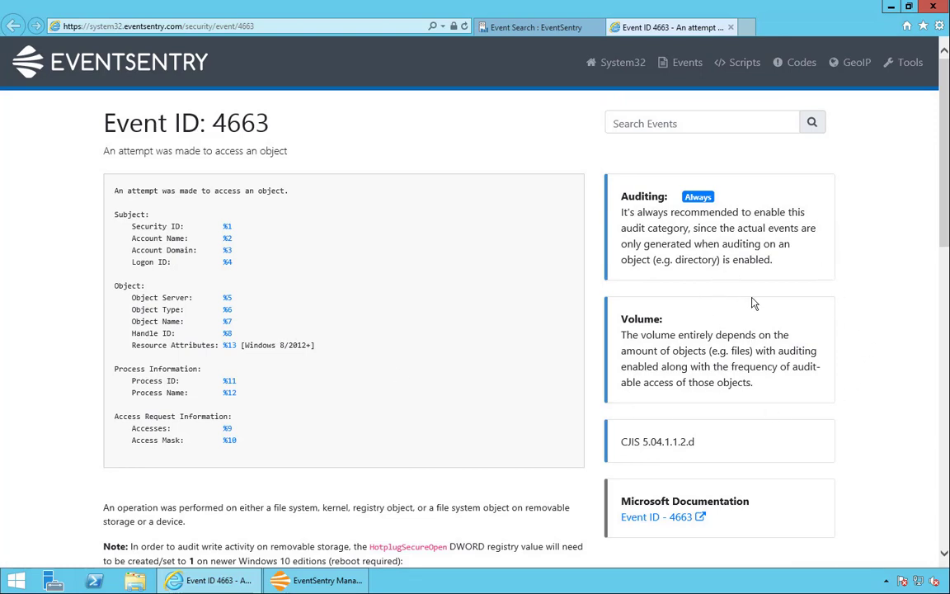
scroll(726, 407, down, 1)
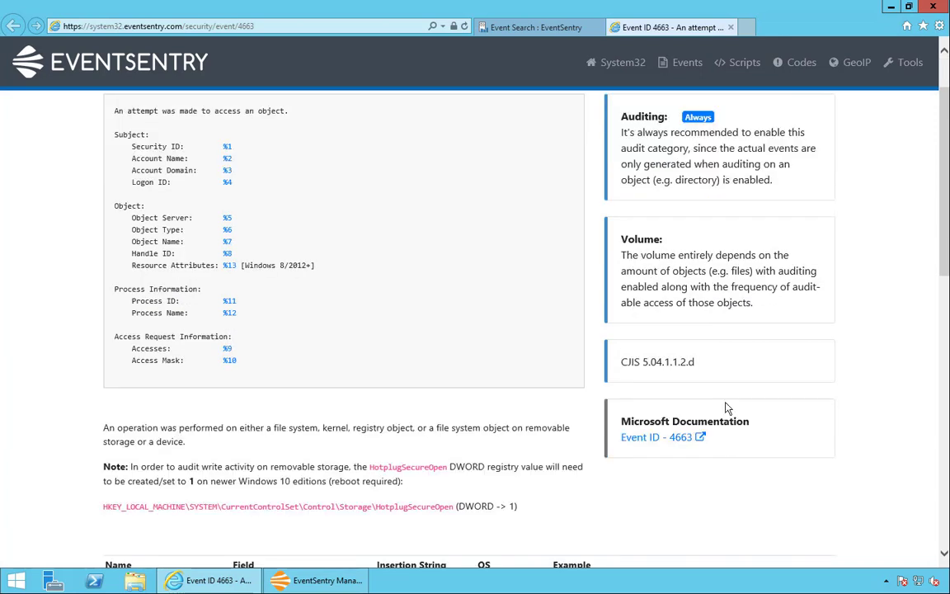
scroll(561, 330, up, 1)
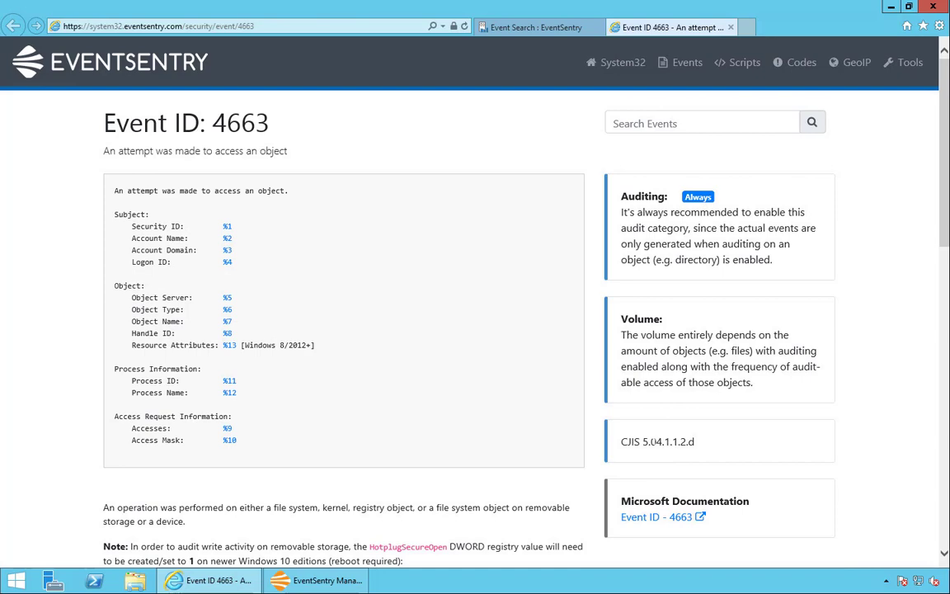
scroll(640, 530, down, 1)
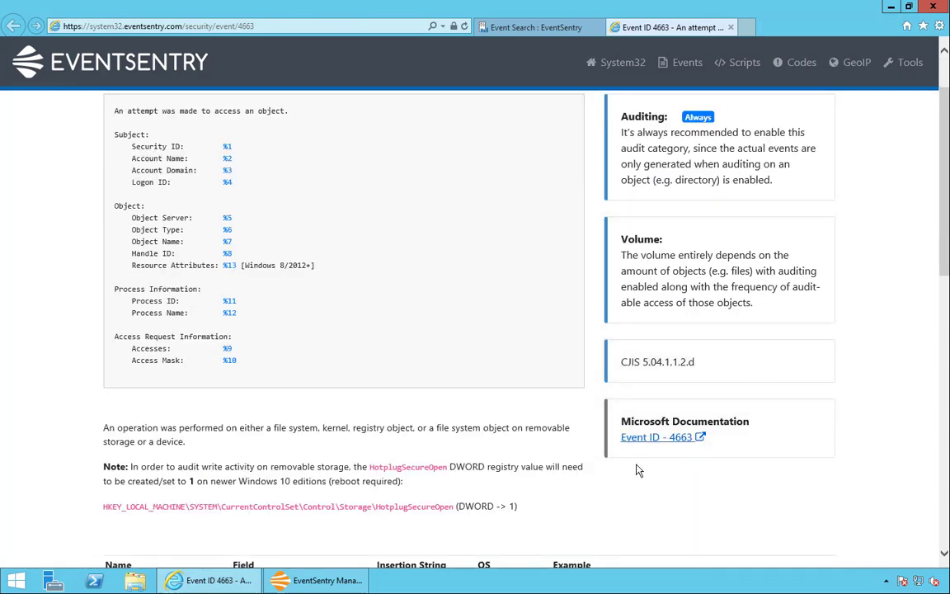
scroll(636, 499, down, 2)
scroll(635, 462, down, 2)
scroll(625, 416, down, 3)
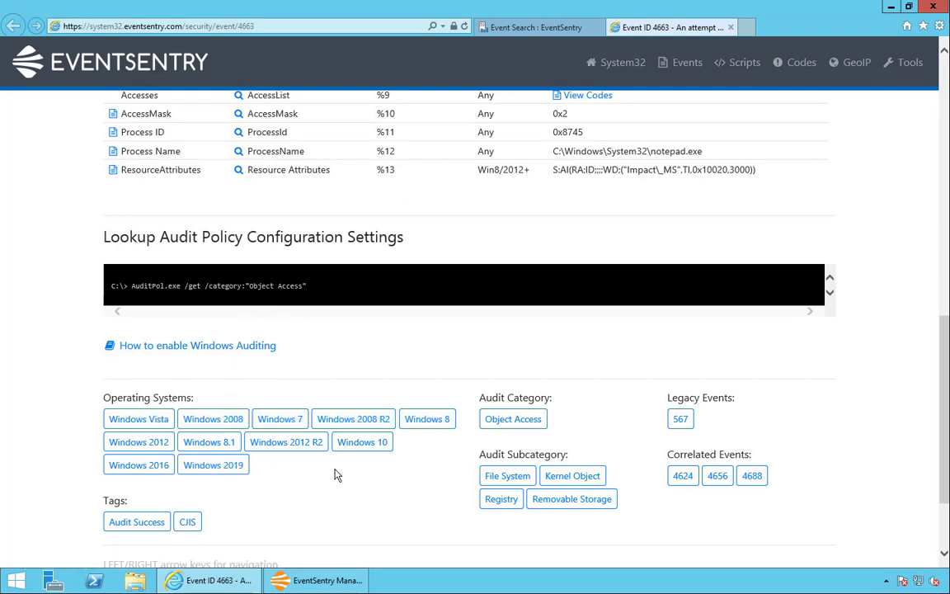
scroll(334, 474, down, 2)
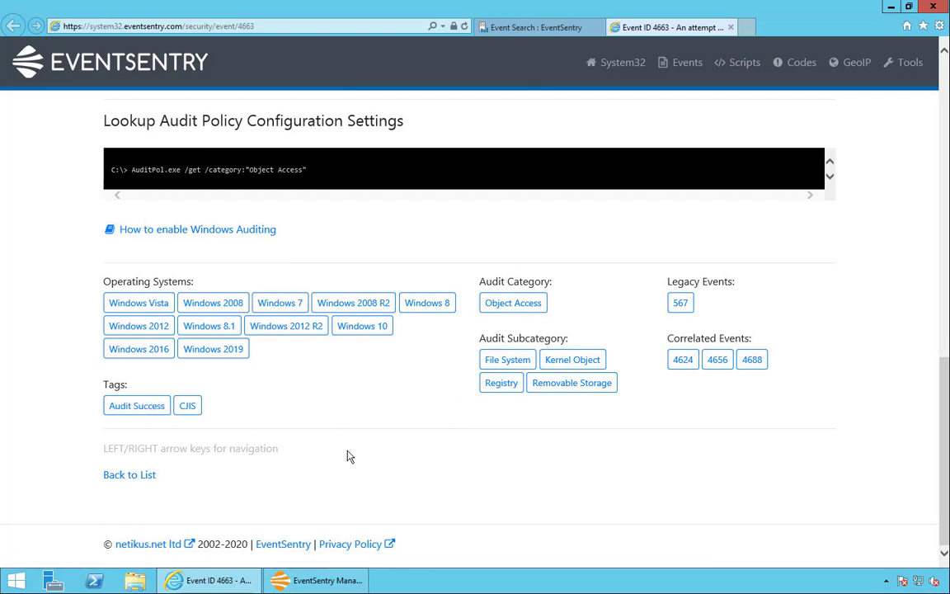
scroll(324, 403, up, 5)
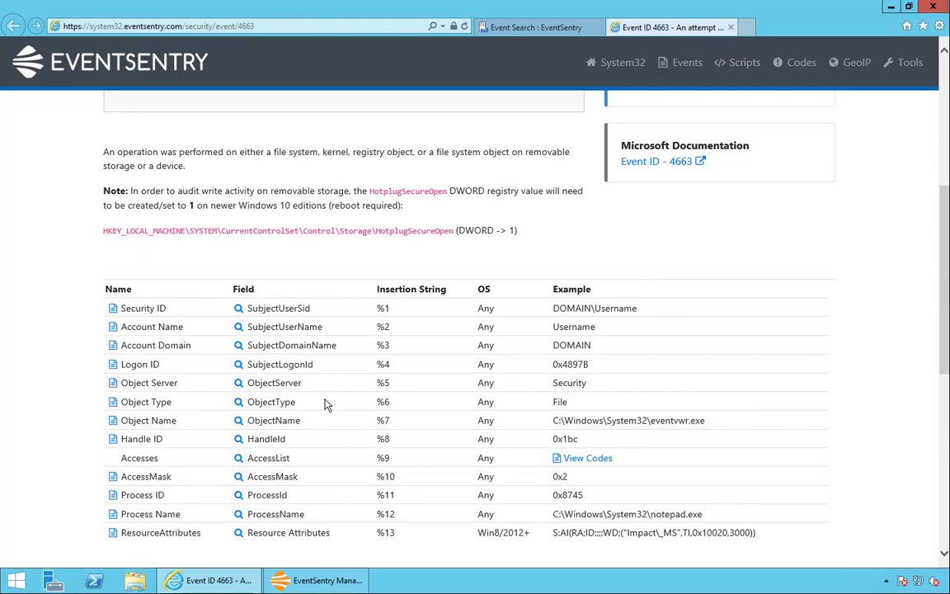
scroll(324, 403, up, 4)
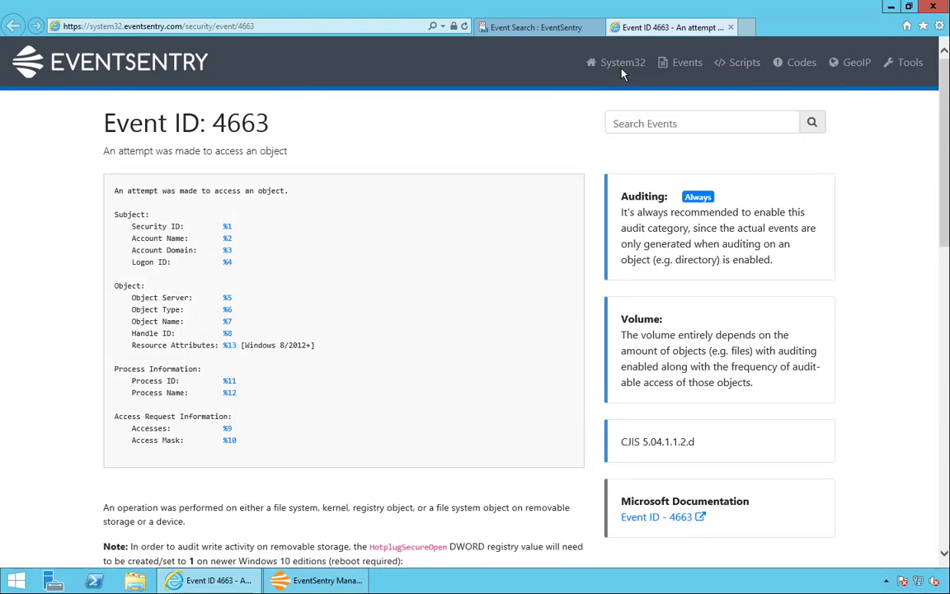
Close the event details, then show Syslog Search in Detailed view with a narrower Ack column
click(540, 27)
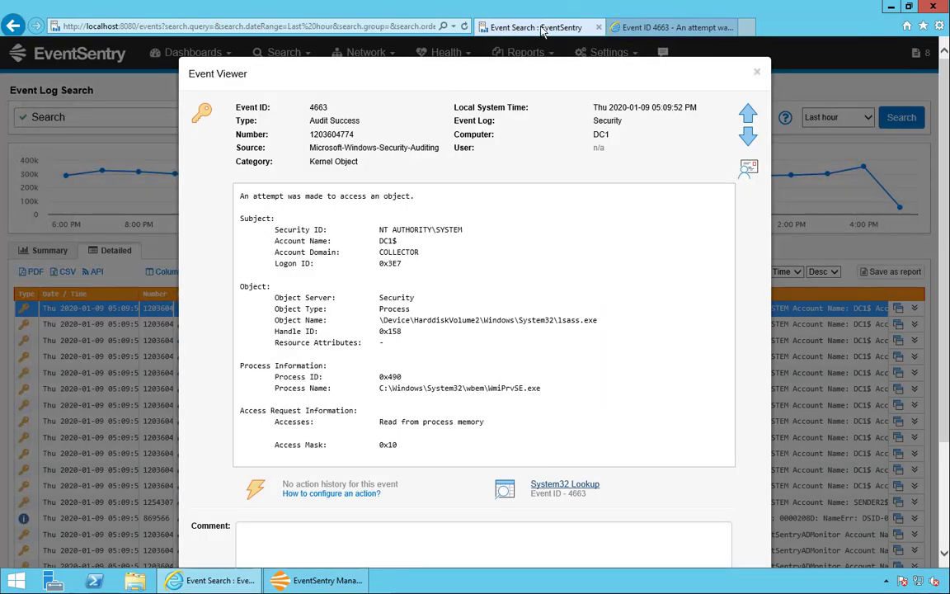
click(756, 73)
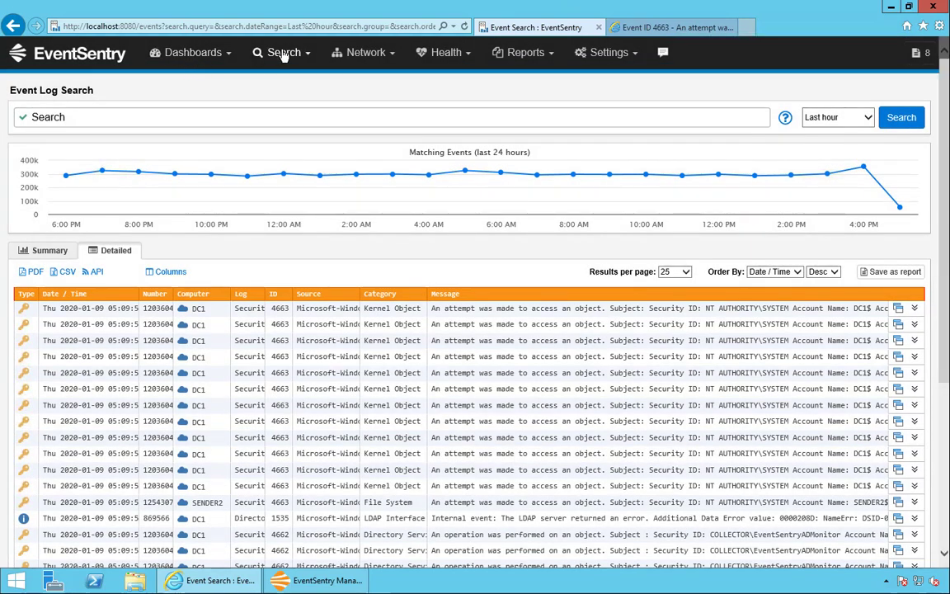
click(284, 53)
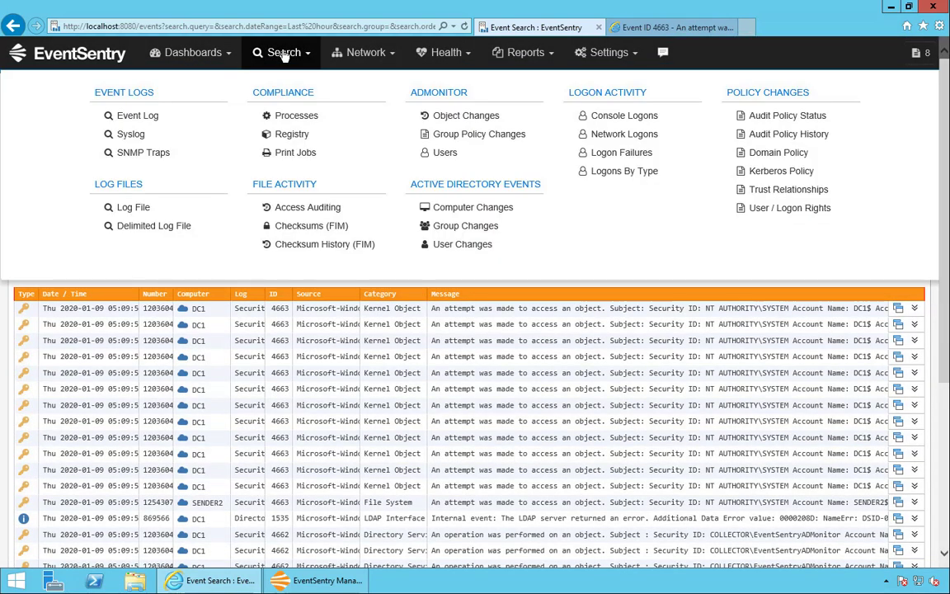
click(130, 134)
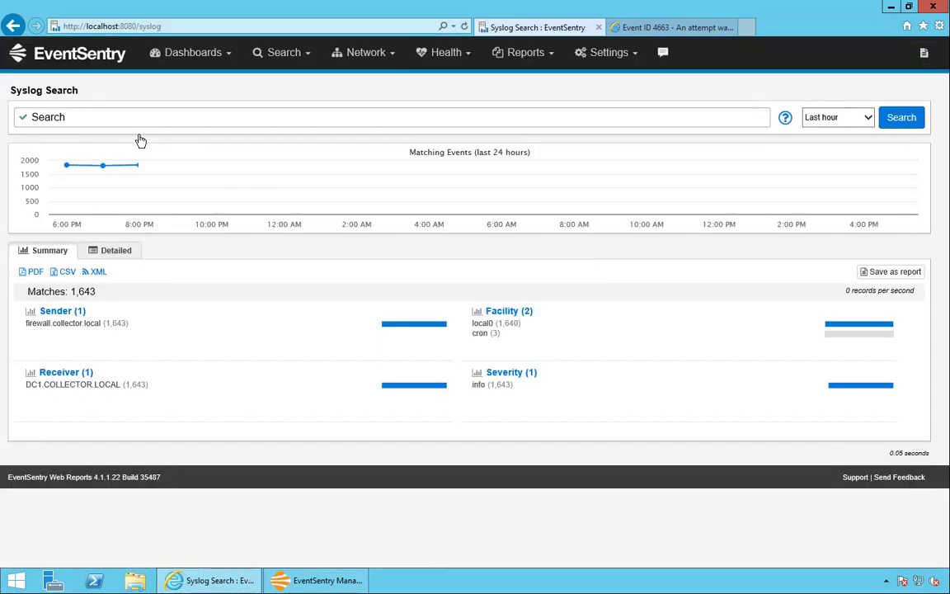
click(99, 251)
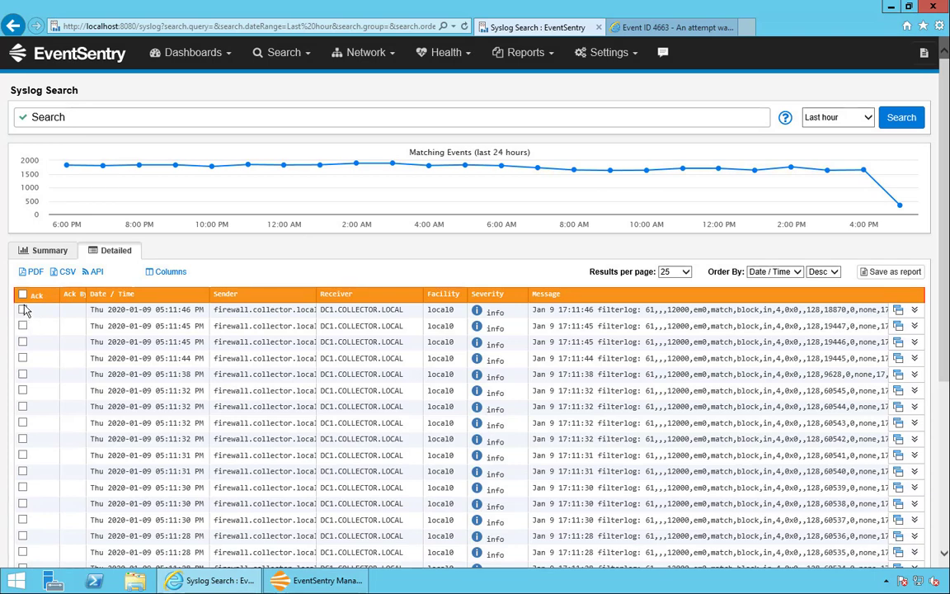
drag(60, 294, 38, 297)
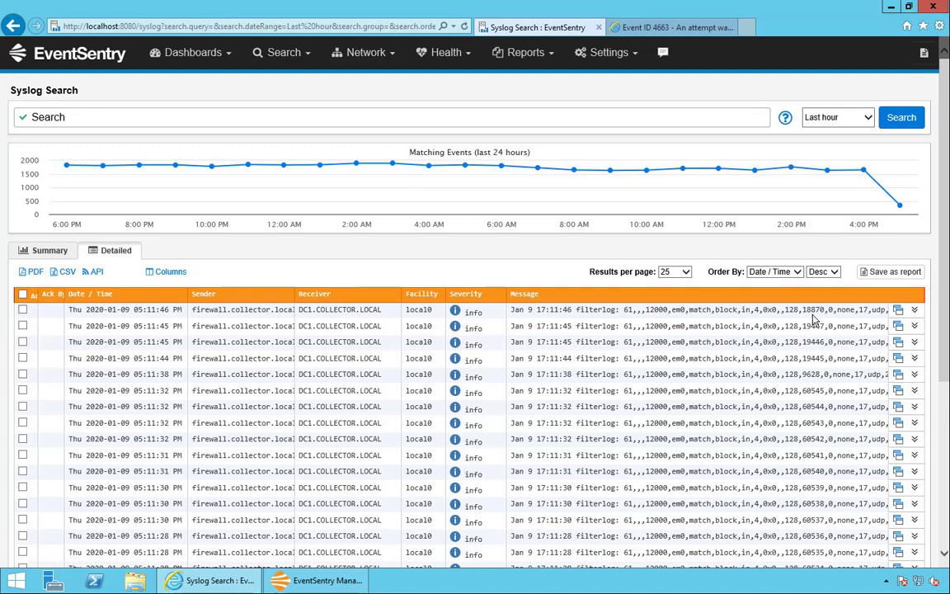